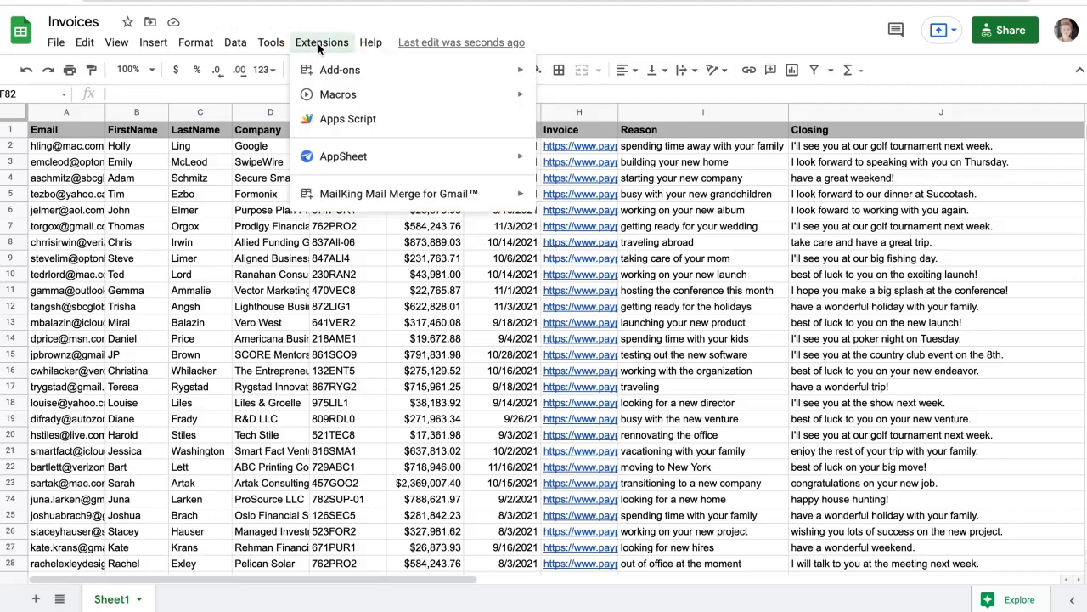
Preview the MailKing Mail Merge for Gmail entry in the Invoices sheet's Extensions menu.
{"action": "mouse_move", "coordinate": [328, 194]}
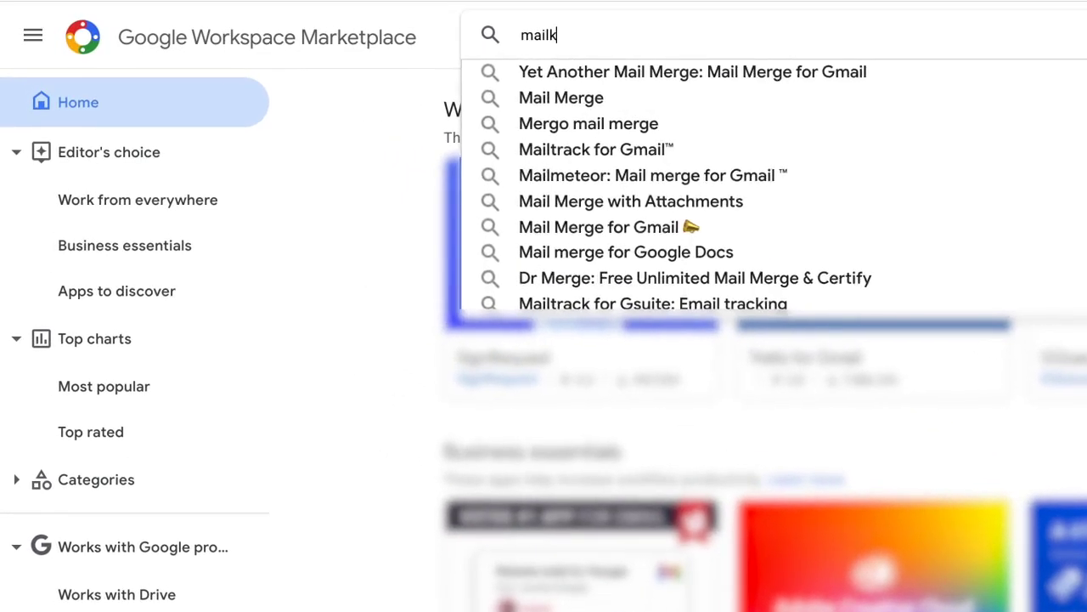
Find the MailKing add-on in Marketplace and install it, granting the requested permission.
{"action": "key", "text": "Return"}
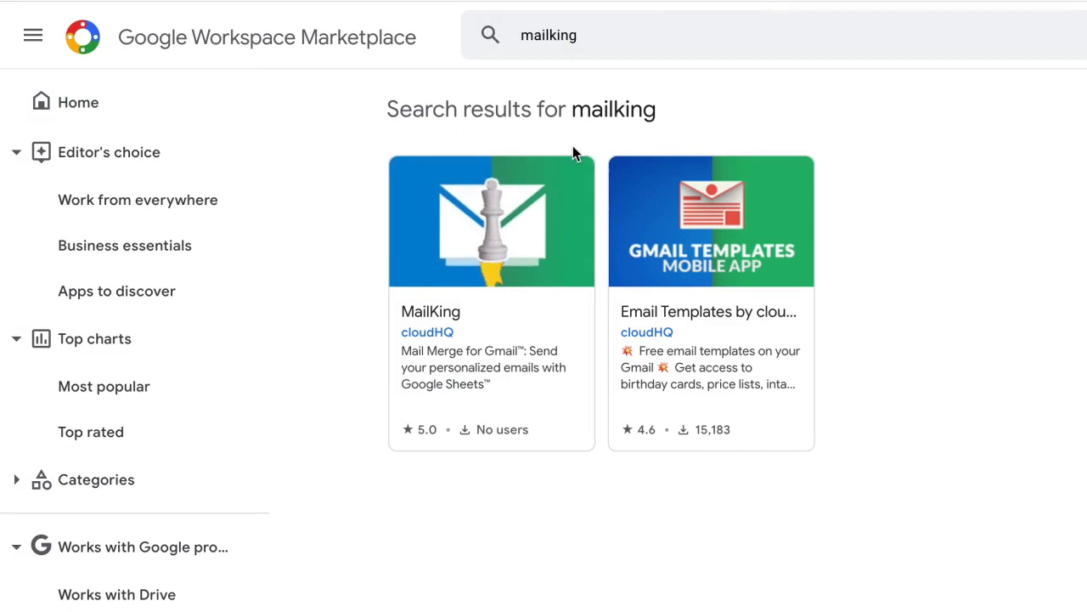
{"action": "left_click", "coordinate": [520, 194]}
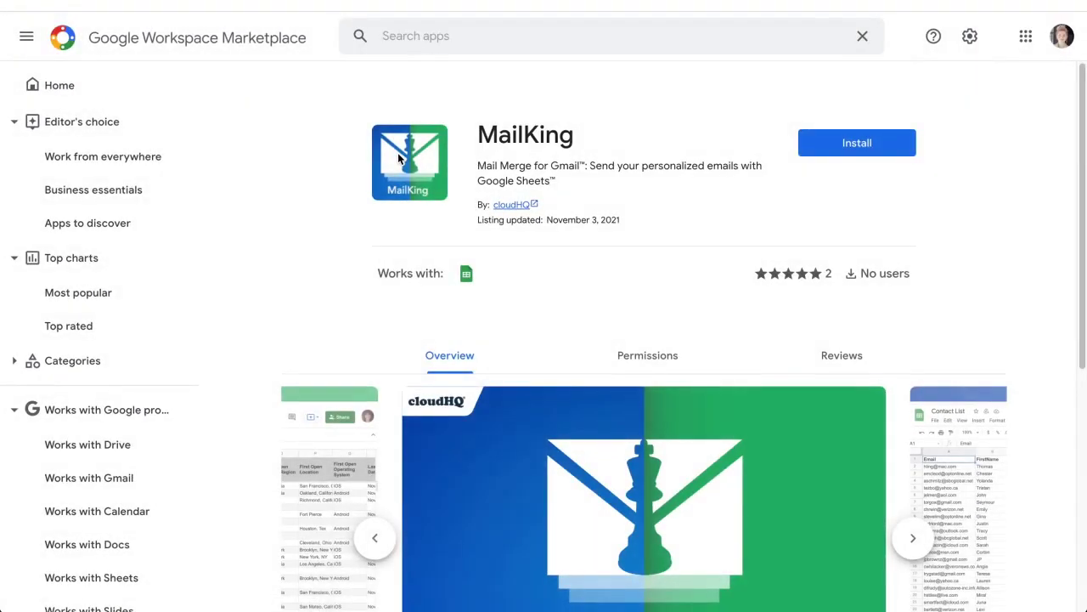
{"action": "left_click", "coordinate": [821, 157]}
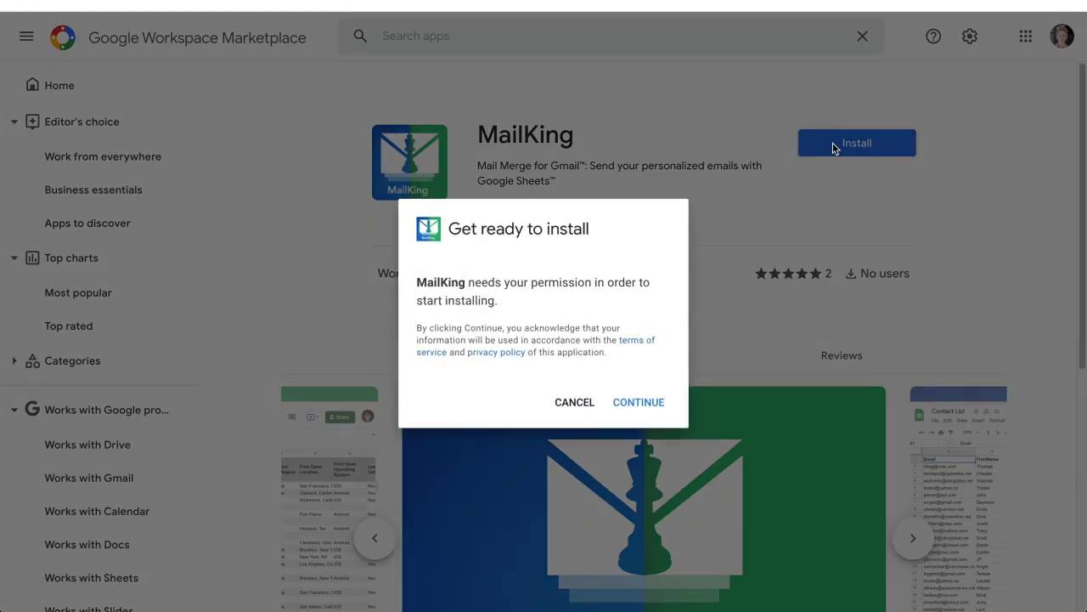
{"action": "left_click", "coordinate": [638, 403]}
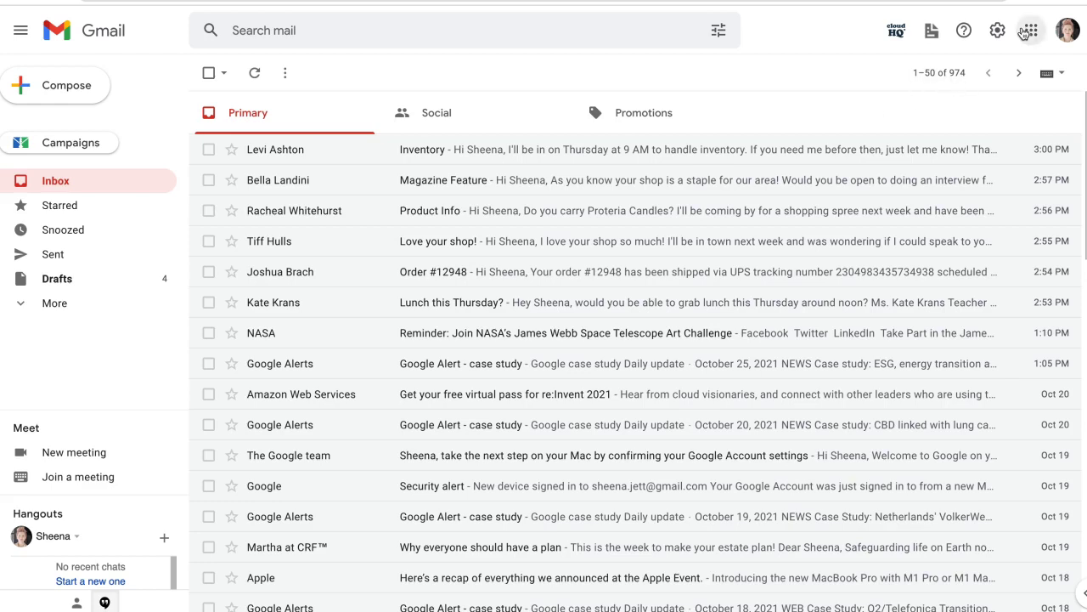
Go to Google Sheets from the Google apps grid.
{"action": "left_click", "coordinate": [1031, 31]}
{"action": "scroll", "coordinate": [1081, 94], "scroll_direction": "down", "scroll_amount": 1}
{"action": "scroll", "coordinate": [1047, 217], "scroll_direction": "down", "scroll_amount": 4}
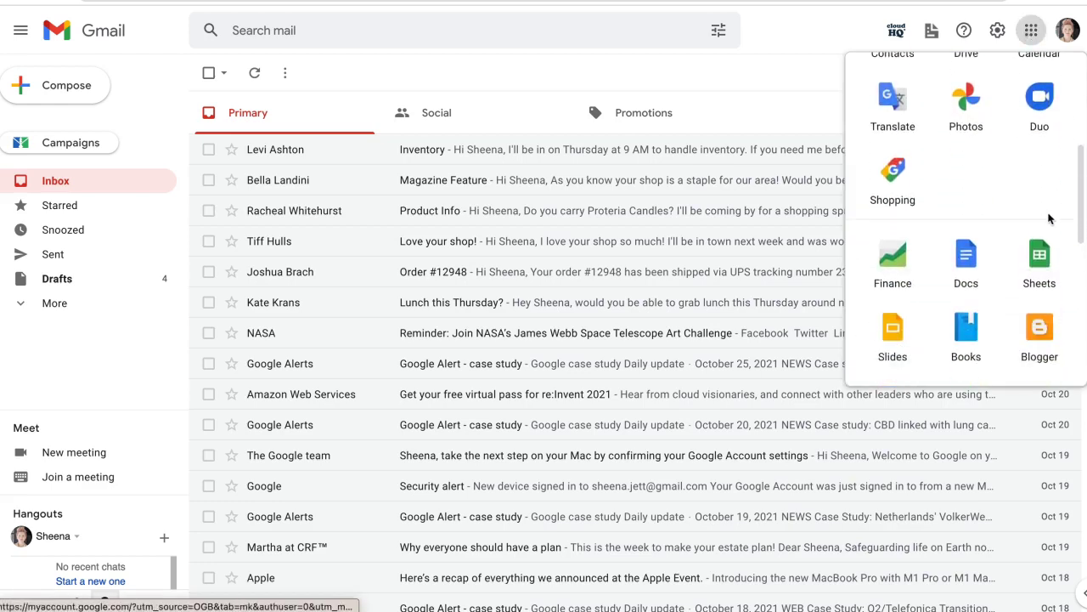
{"action": "left_click", "coordinate": [1039, 250]}
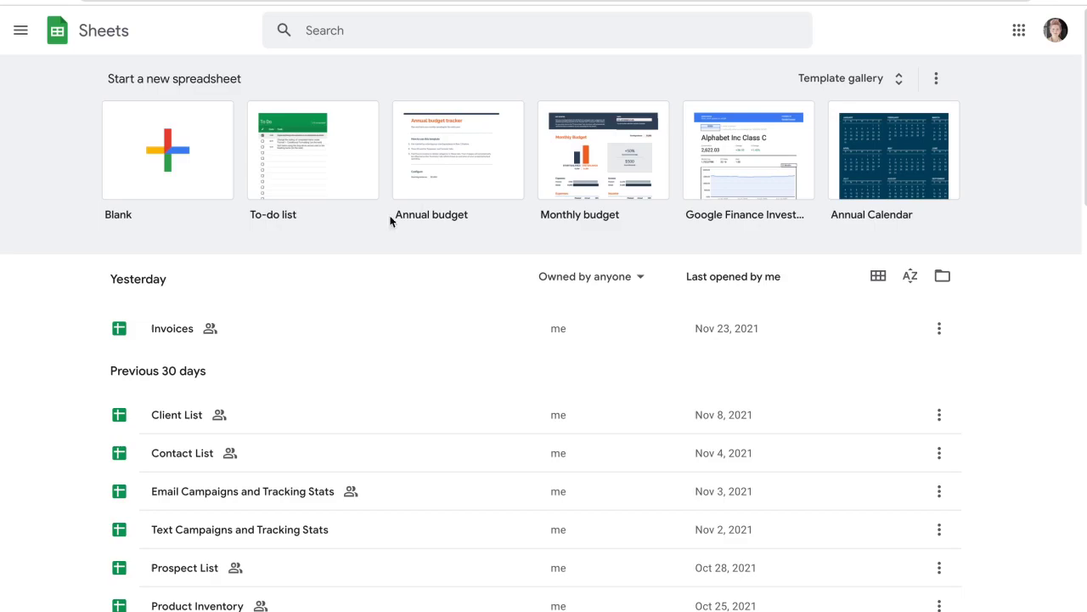
Open the Invoices file listed under Yesterday on the Sheets home page.
{"action": "left_click", "coordinate": [173, 332]}
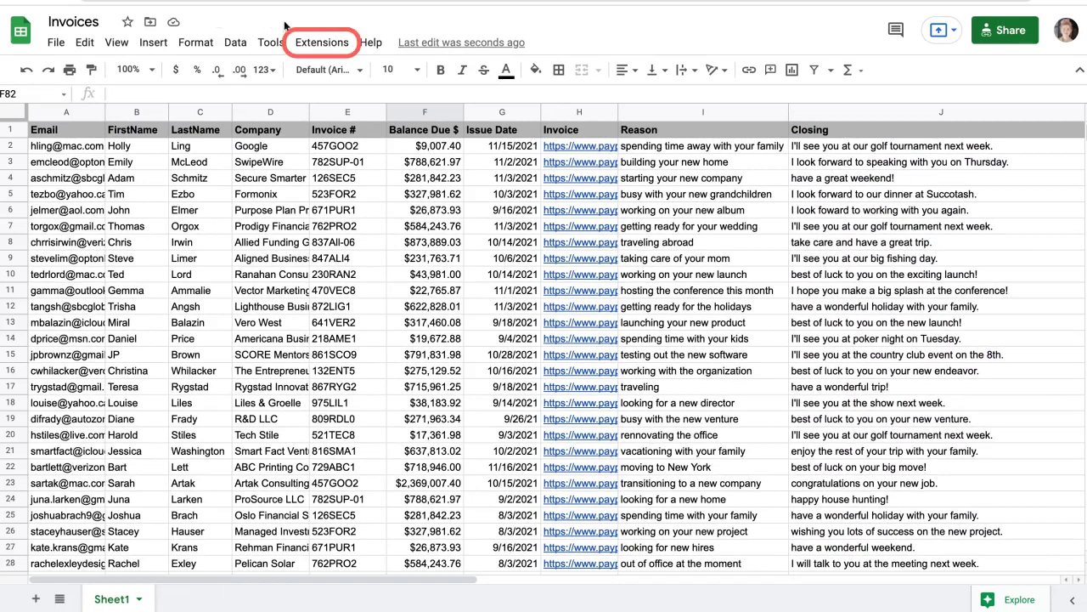
Create a MailKing email campaign from the Invoices sheet's 50 contacts.
{"action": "left_click", "coordinate": [317, 43]}
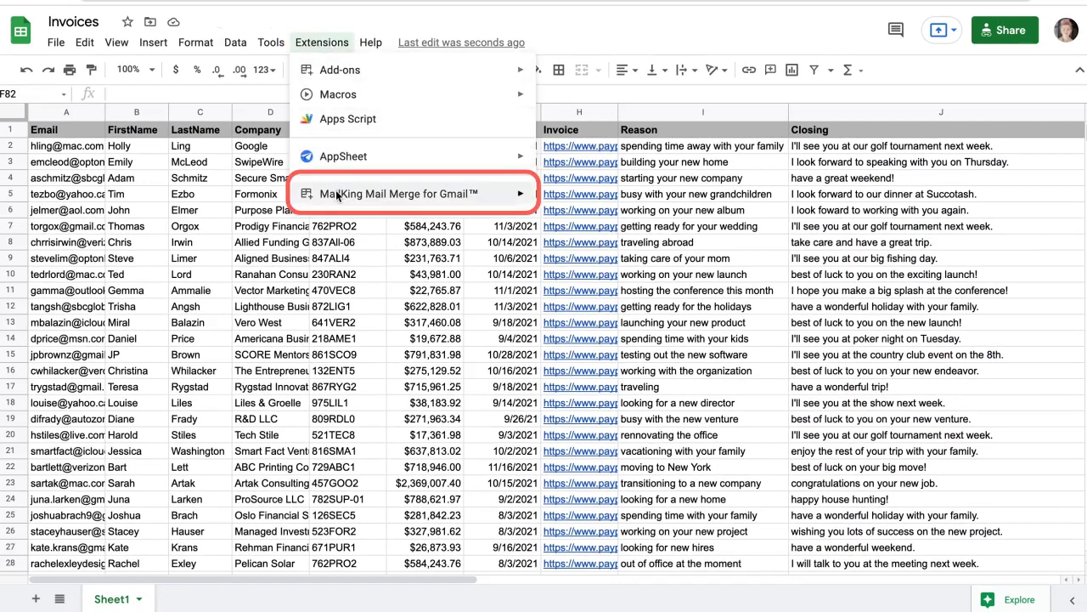
{"action": "mouse_move", "coordinate": [337, 195]}
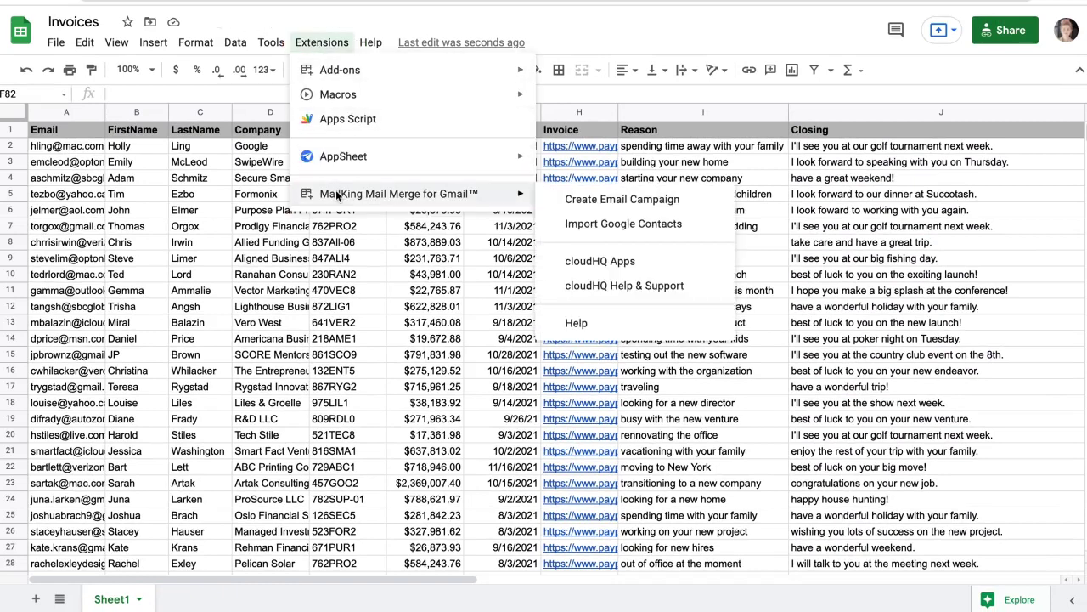
{"action": "left_click", "coordinate": [563, 197]}
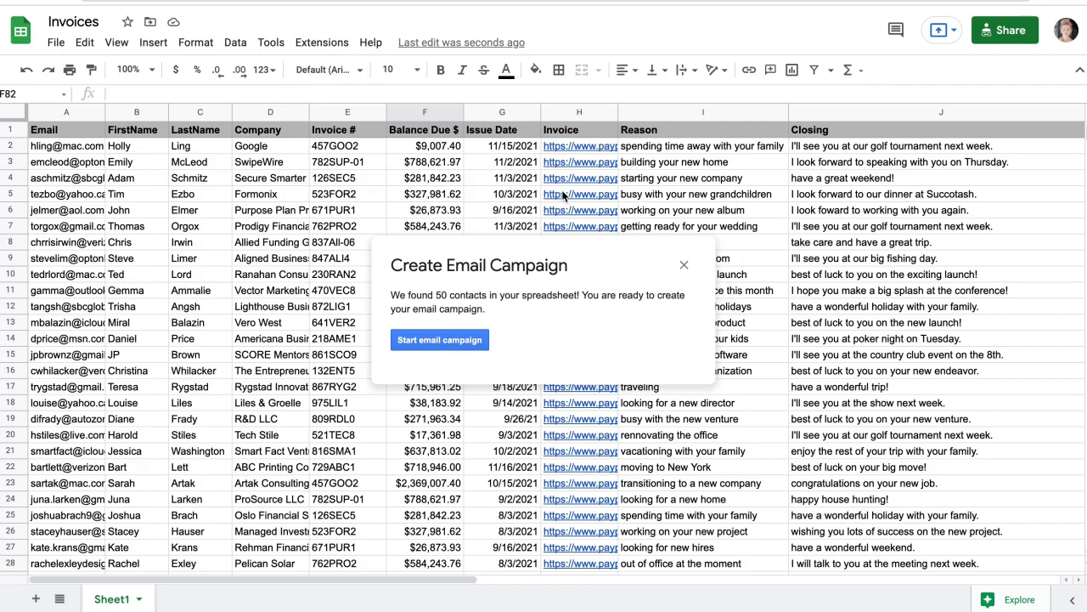
Start the campaign with the found contacts and prefix its name with 'Invoice Reminder:'.
{"action": "left_click", "coordinate": [484, 342]}
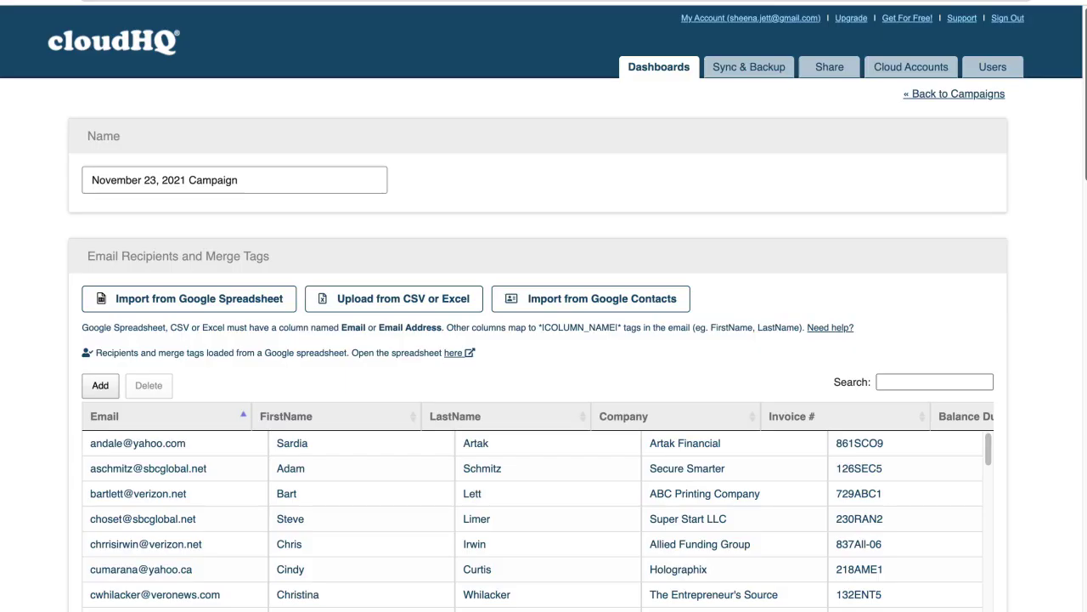
{"action": "scroll", "coordinate": [544, 339], "scroll_direction": "down", "scroll_amount": 3}
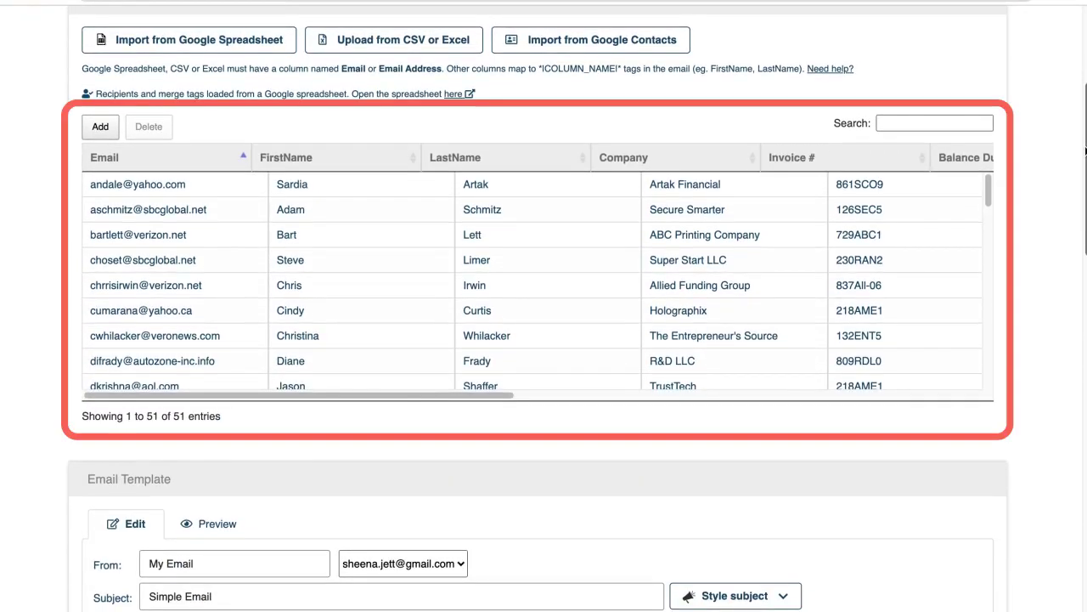
{"action": "left_click_drag", "start_coordinate": [1085, 150], "coordinate": [1084, 47]}
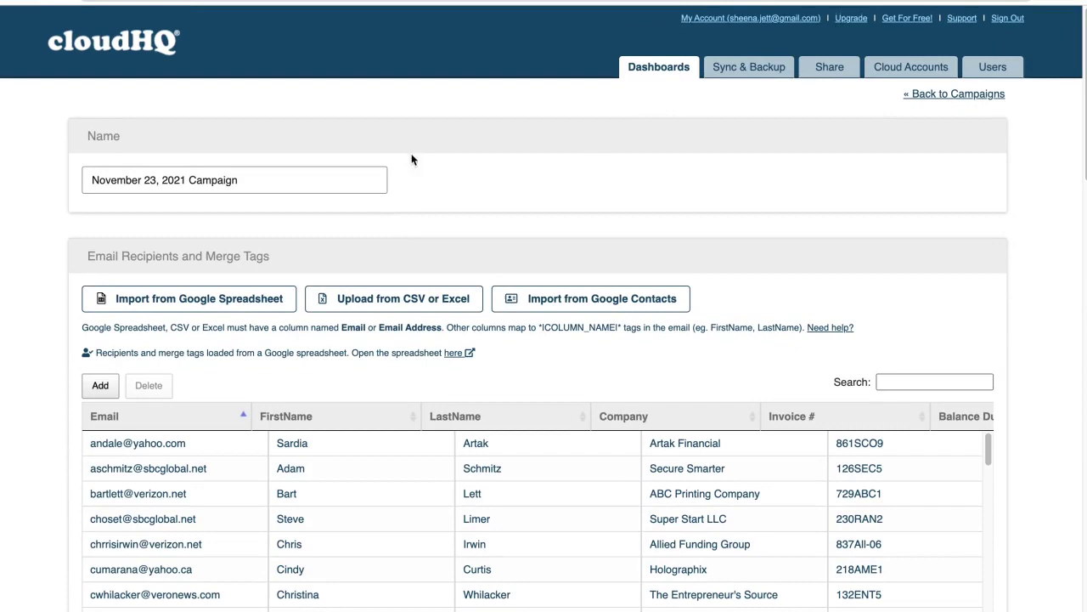
{"action": "left_click", "coordinate": [92, 182]}
{"action": "type", "text": "Invoice Reminder"}
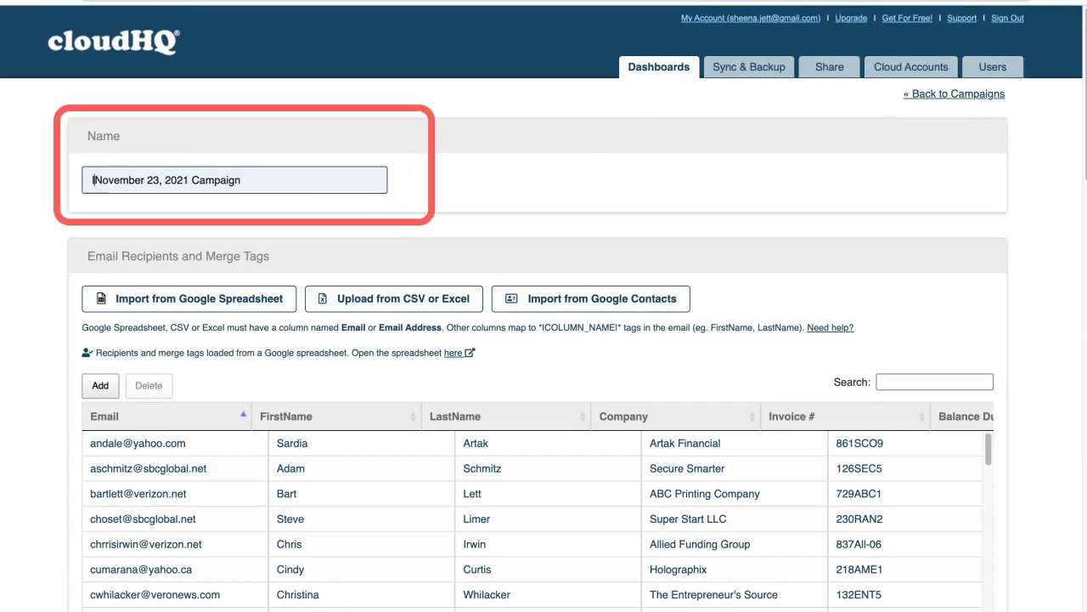
{"action": "type", "text": ":"}
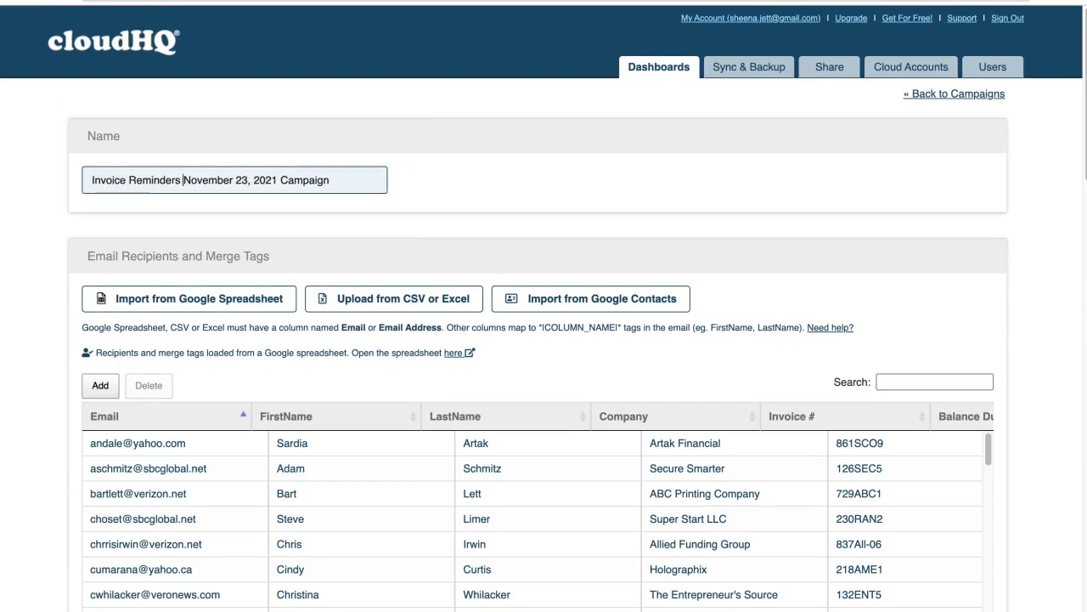
{"action": "scroll", "coordinate": [543, 339], "scroll_direction": "down", "scroll_amount": 7}
{"action": "scroll", "coordinate": [543, 339], "scroll_direction": "down", "scroll_amount": 3}
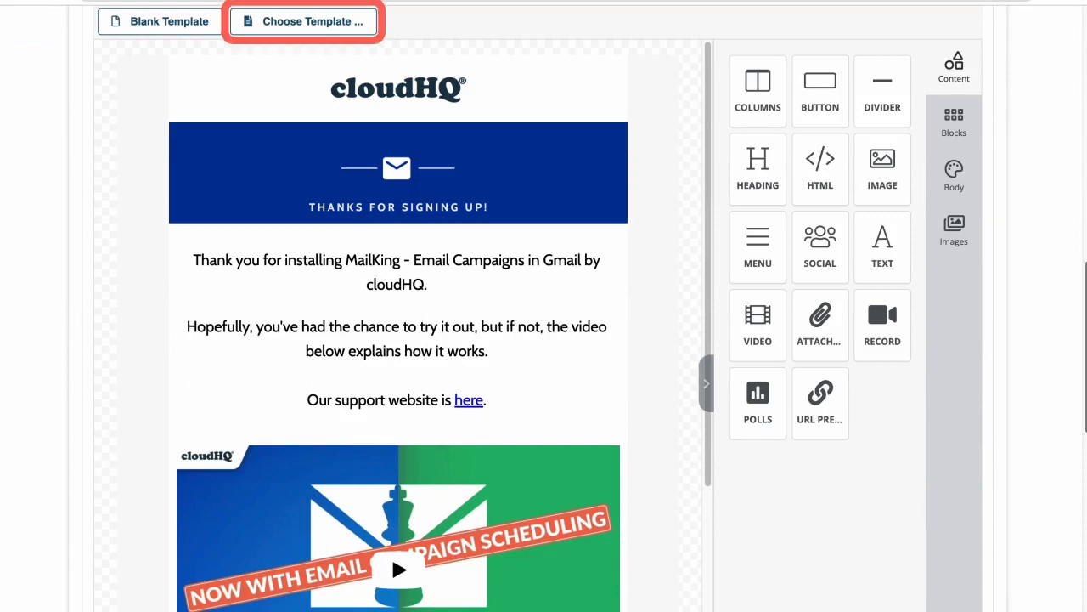
Load the Invoice 2 template from the Business template category.
{"action": "left_click", "coordinate": [323, 22]}
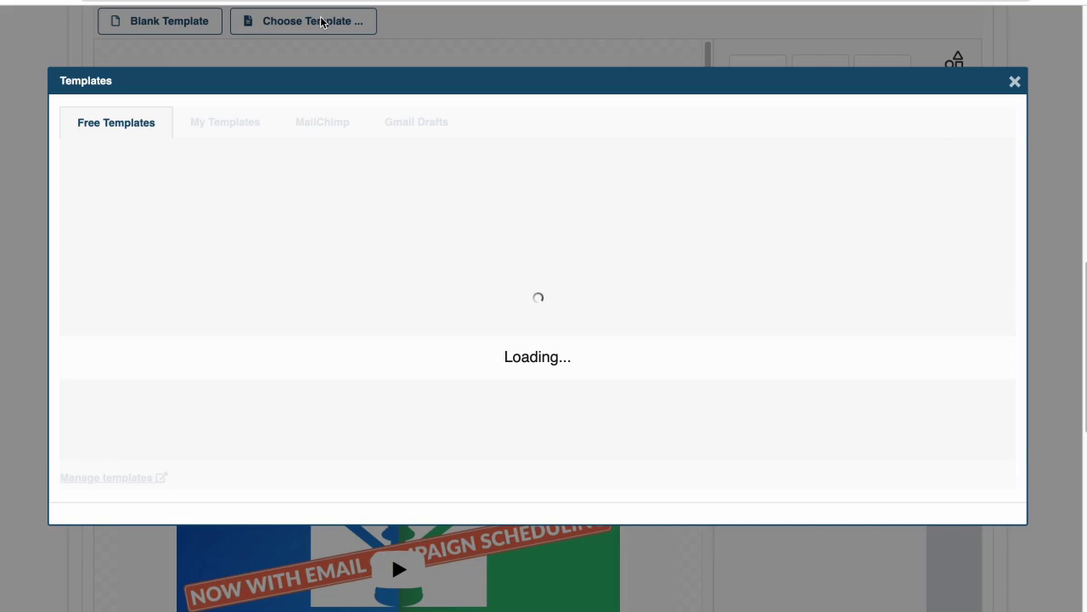
{"action": "left_click", "coordinate": [306, 155]}
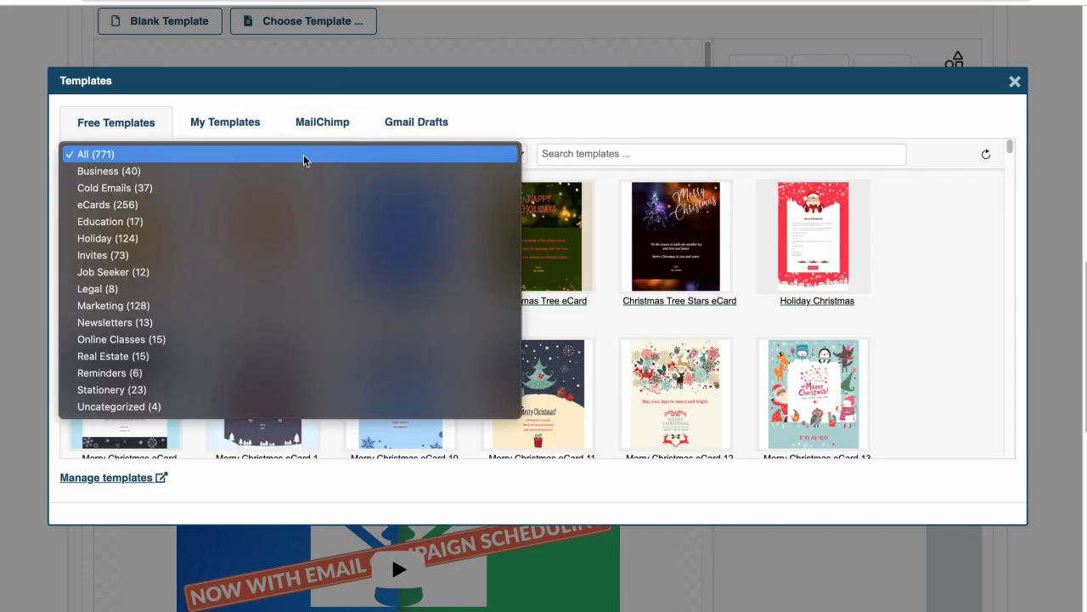
{"action": "left_click", "coordinate": [297, 170]}
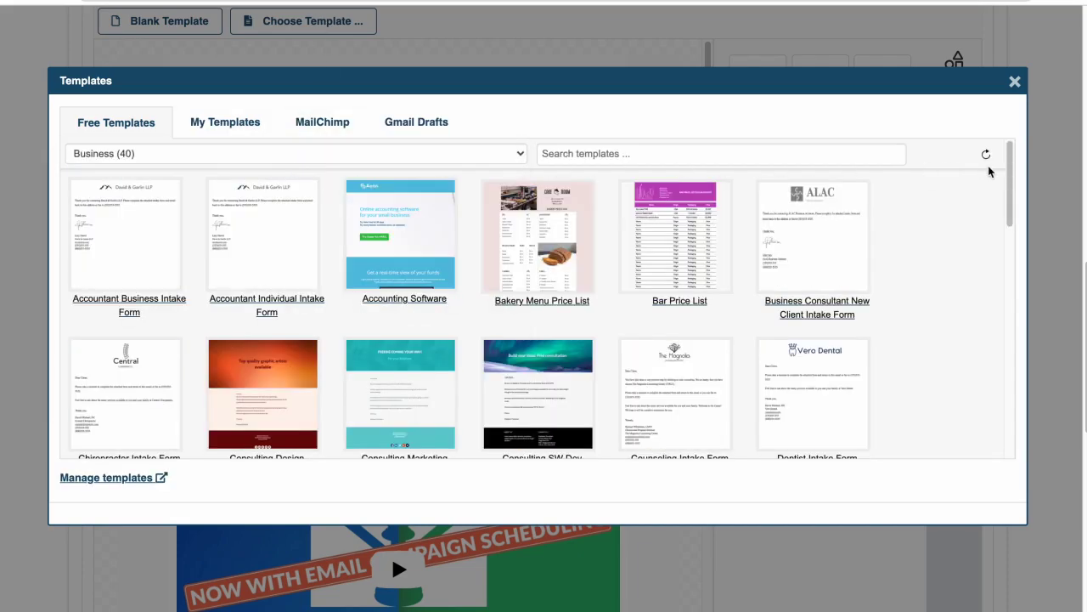
{"action": "left_click_drag", "start_coordinate": [1008, 172], "coordinate": [990, 333]}
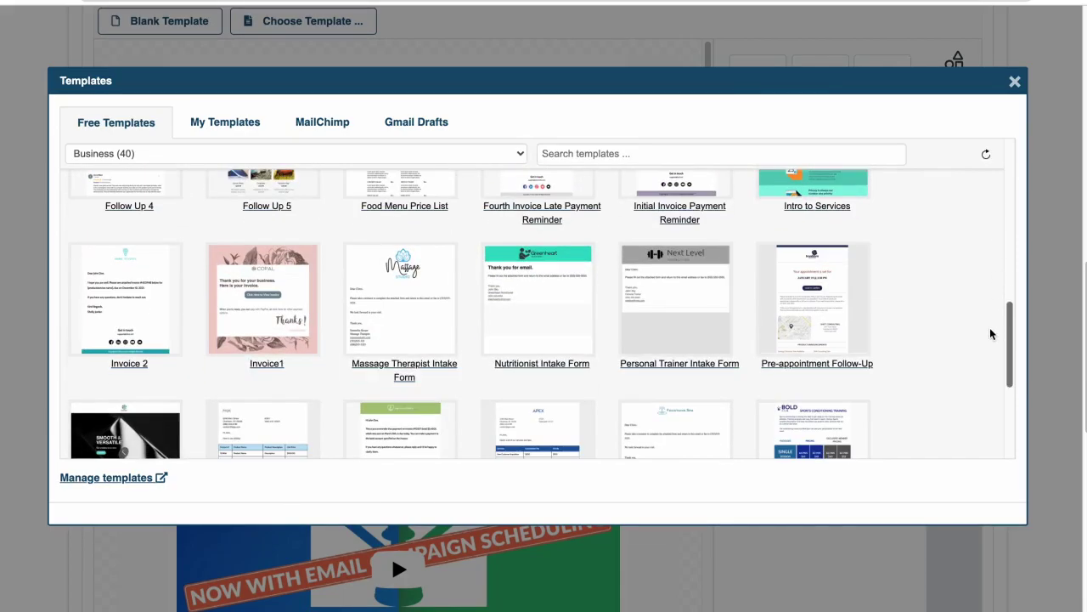
{"action": "left_click", "coordinate": [129, 307]}
Add an image block at the top with Elite Consulting Logo.png, shrunk to 29% width.
{"action": "left_click_drag", "start_coordinate": [875, 169], "coordinate": [408, 105]}
{"action": "left_click", "coordinate": [408, 102]}
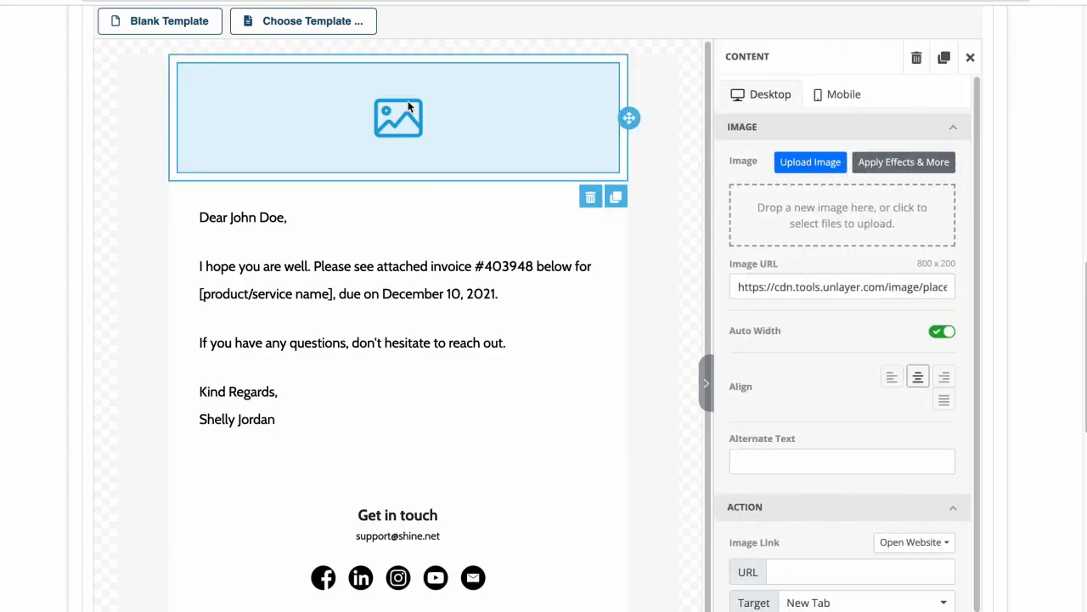
{"action": "left_click", "coordinate": [810, 162]}
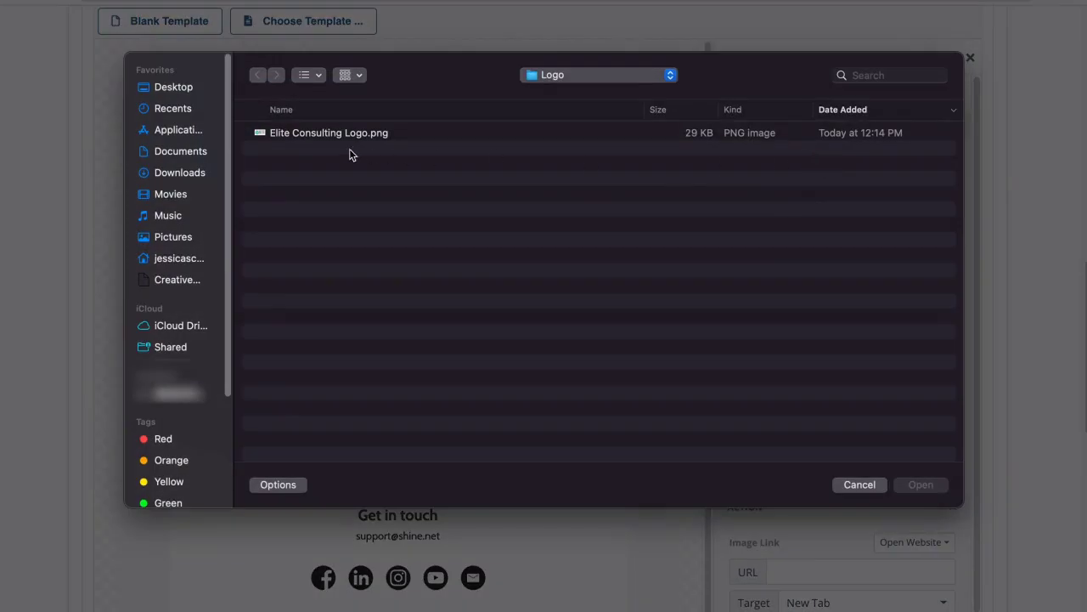
{"action": "double_click", "coordinate": [310, 134]}
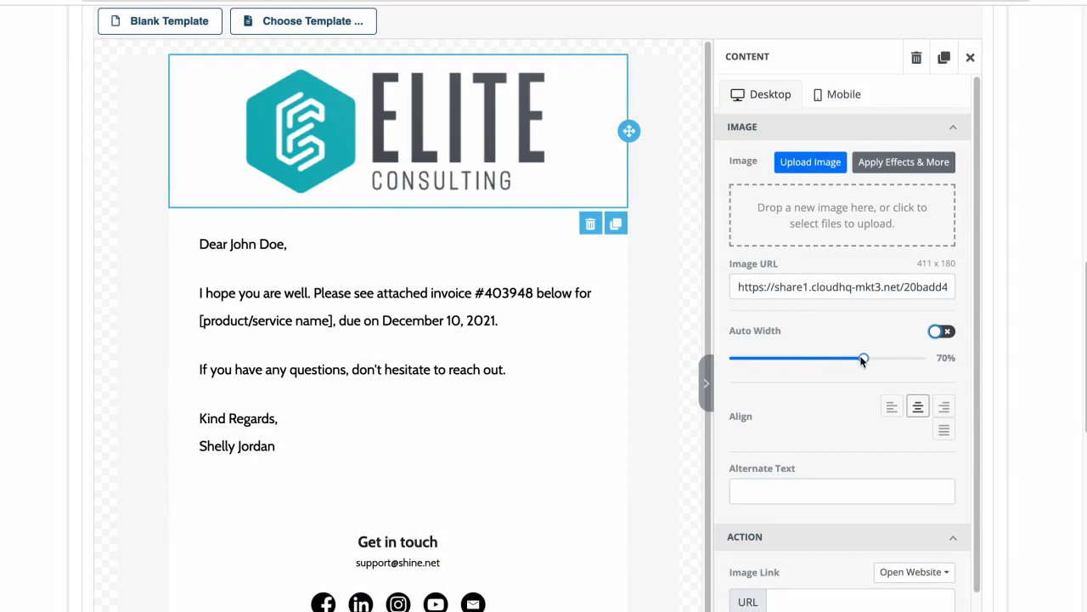
{"action": "left_click_drag", "start_coordinate": [863, 358], "coordinate": [783, 354]}
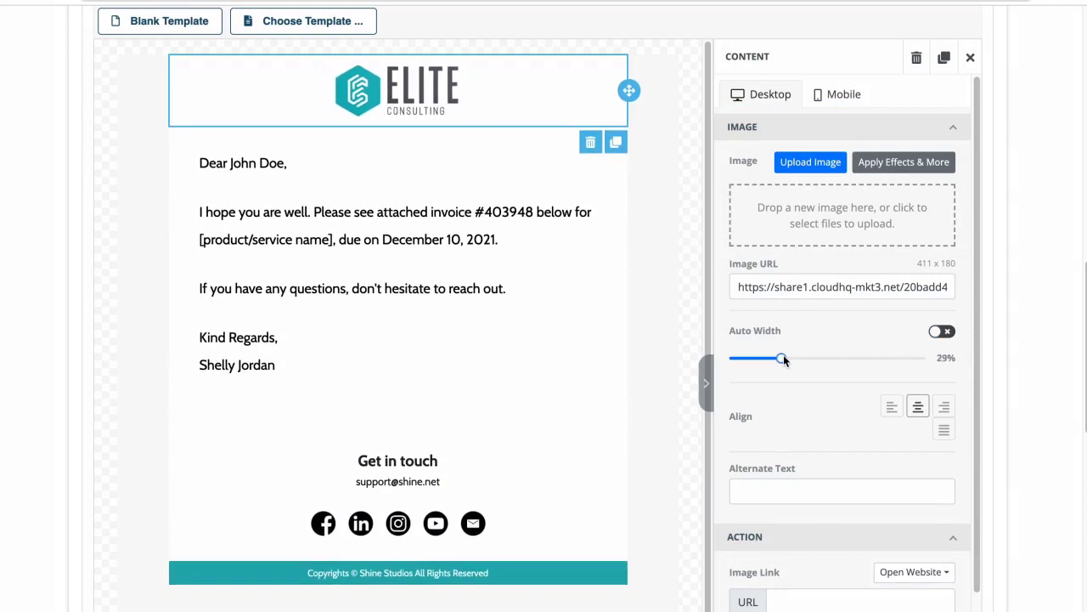
Replace the sample letter text with a 'Dear FirstName,' greeting.
{"action": "left_click", "coordinate": [572, 328]}
{"action": "mouse_move", "coordinate": [300, 366]}
{"action": "left_mouse_down"}
{"action": "mouse_move", "coordinate": [225, 304]}
{"action": "mouse_move", "coordinate": [235, 162]}
{"action": "left_mouse_up"}
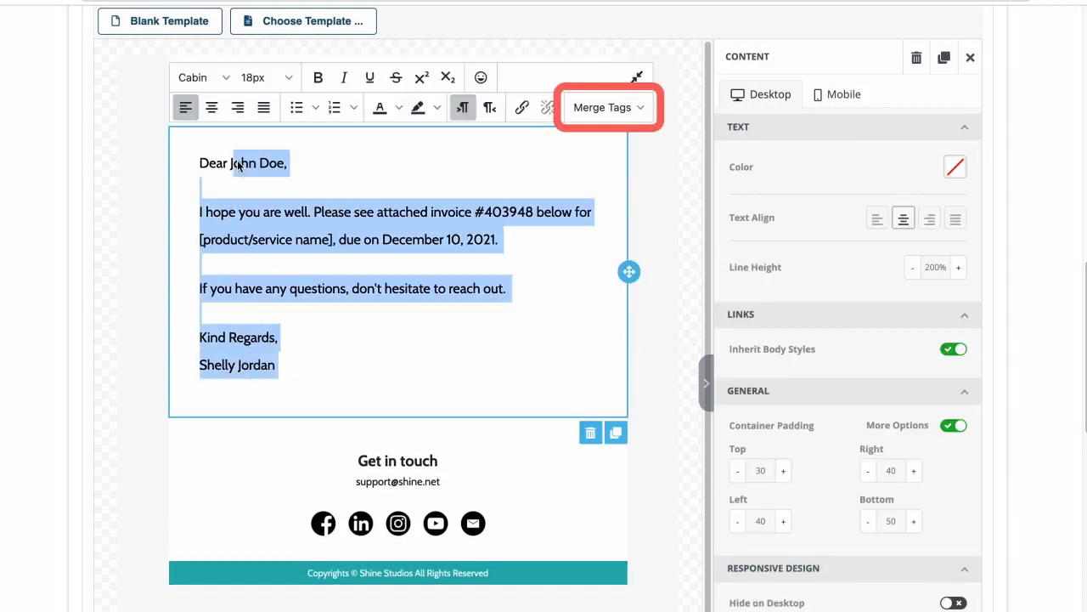
{"action": "key", "text": "BackSpace"}
{"action": "left_click", "coordinate": [597, 108]}
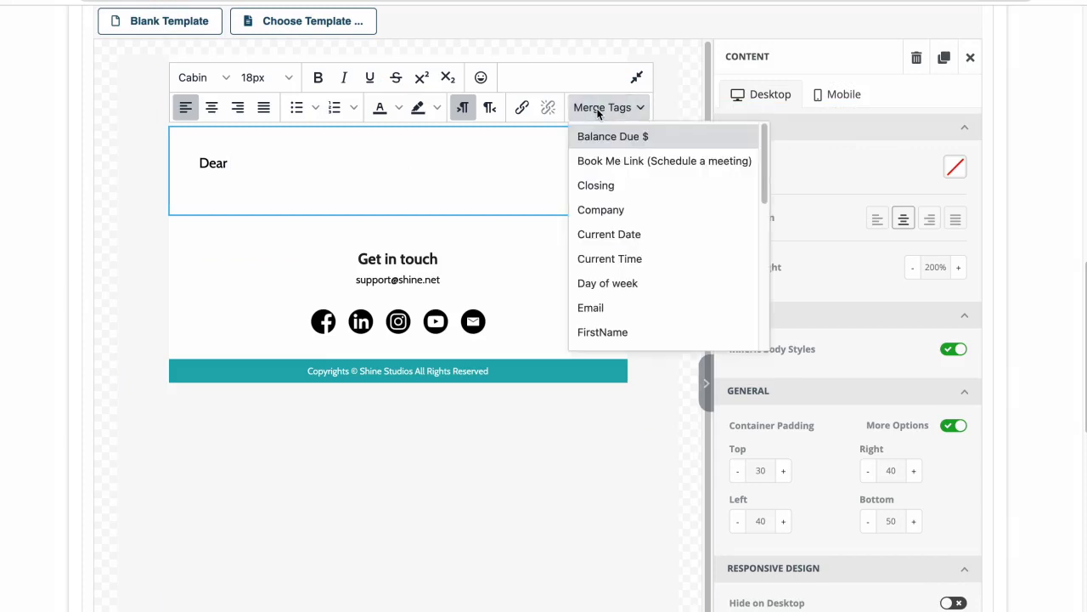
{"action": "left_click", "coordinate": [602, 331]}
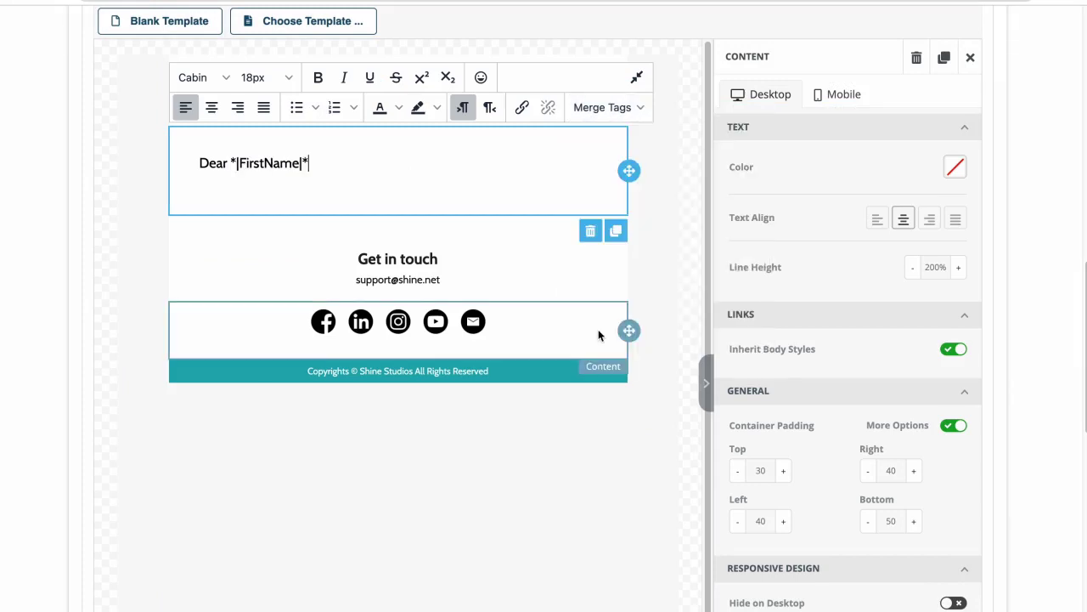
{"action": "type", "text": ","}
{"action": "key", "text": "Return"}
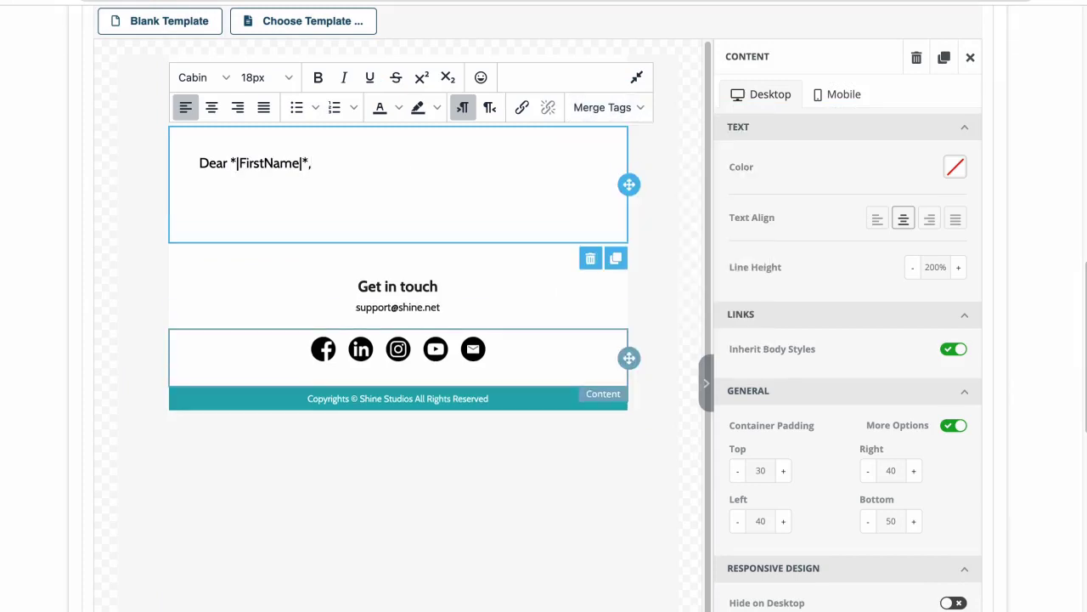
Write the missed-payment sentence using the Invoice # and Issue Date merge fields.
{"action": "type", "text": "I noticed that we didn't receive payment on your"}
{"action": "left_click", "coordinate": [611, 107]}
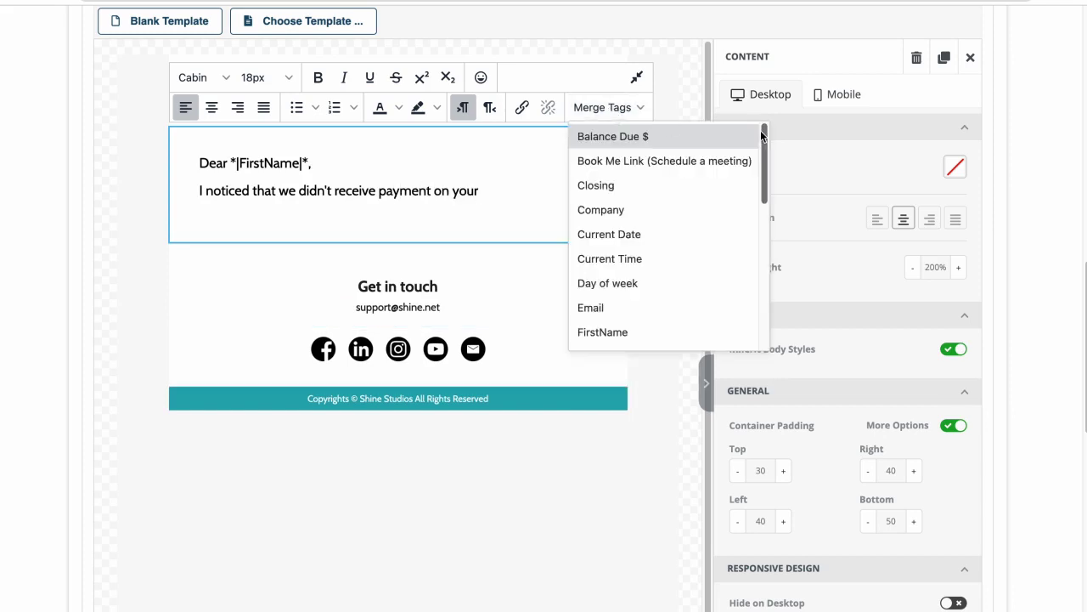
{"action": "scroll", "coordinate": [651, 213], "scroll_direction": "down", "scroll_amount": 3}
{"action": "left_click", "coordinate": [595, 260]}
{"action": "type", "text": "issue"}
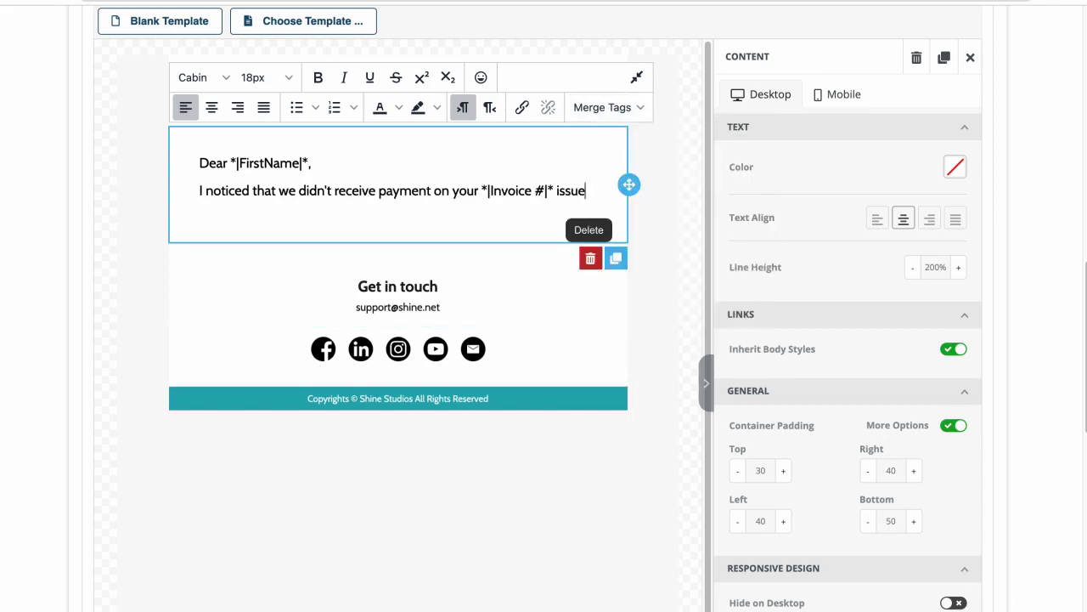
{"action": "type", "text": "d on"}
{"action": "left_click", "coordinate": [609, 107]}
{"action": "scroll", "coordinate": [748, 242], "scroll_direction": "down", "scroll_amount": 5}
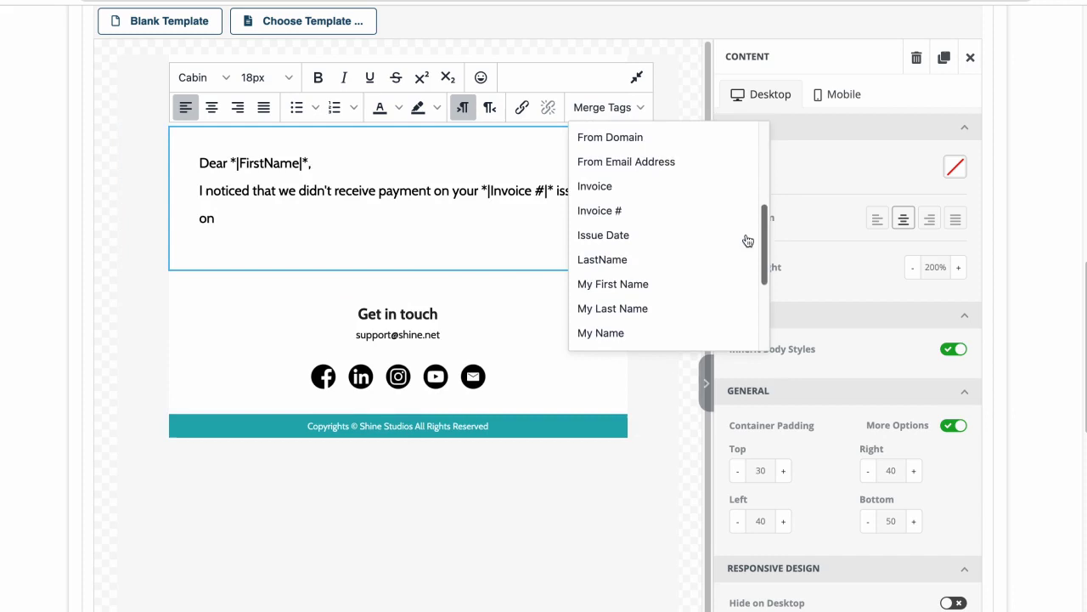
{"action": "left_click", "coordinate": [605, 235]}
{"action": "type", "text": ". I know you probably just overlooked it because you are"}
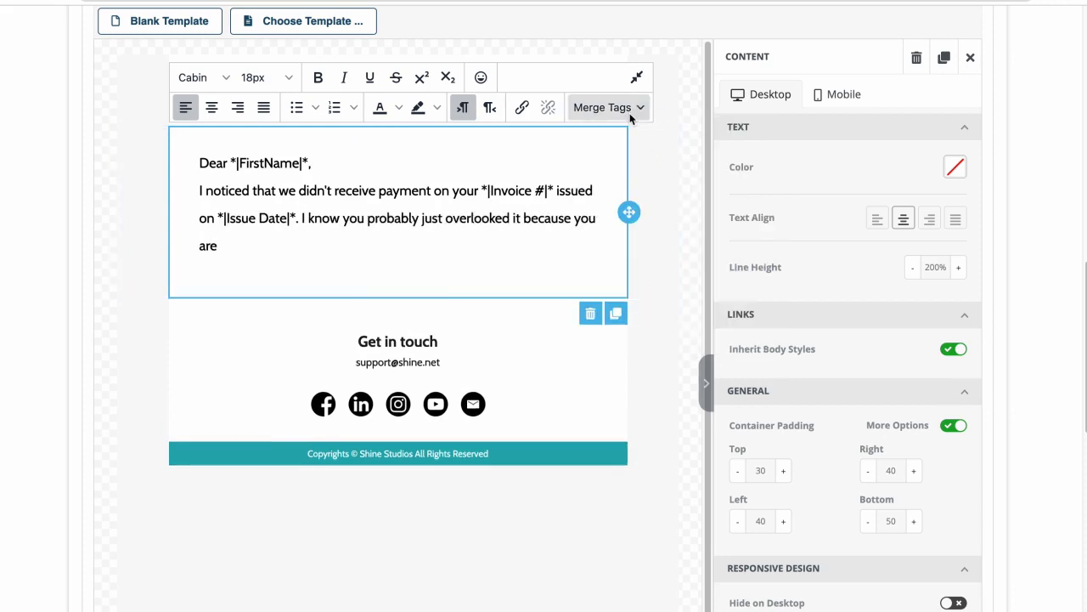
Continue with the Reason merge field and the 'I'd really appreciate it' request.
{"action": "left_click", "coordinate": [630, 114]}
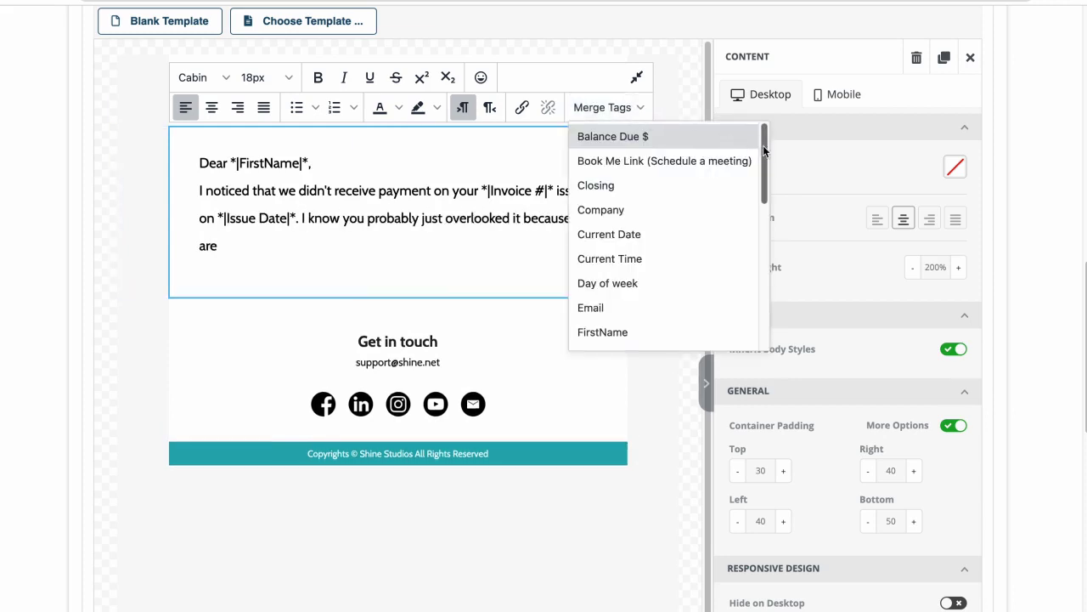
{"action": "left_click_drag", "start_coordinate": [763, 145], "coordinate": [768, 265]}
{"action": "left_click", "coordinate": [665, 250]}
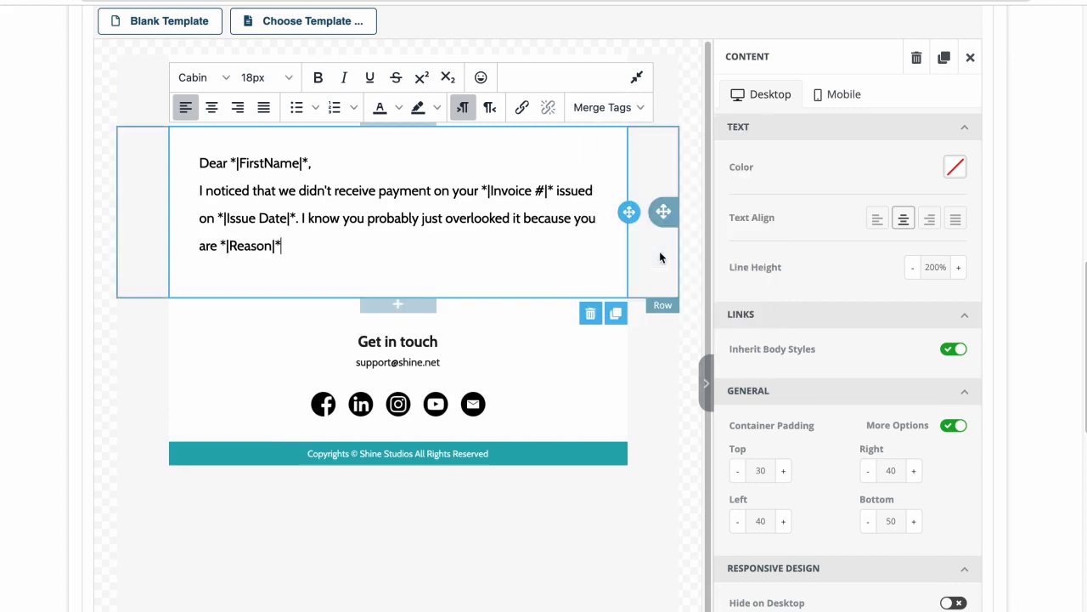
{"action": "type", "text": "but if you could look into it sooner rather than later, I'd really appreciate it."}
{"action": "key", "text": "Return"}
{"action": "key", "text": "Return"}
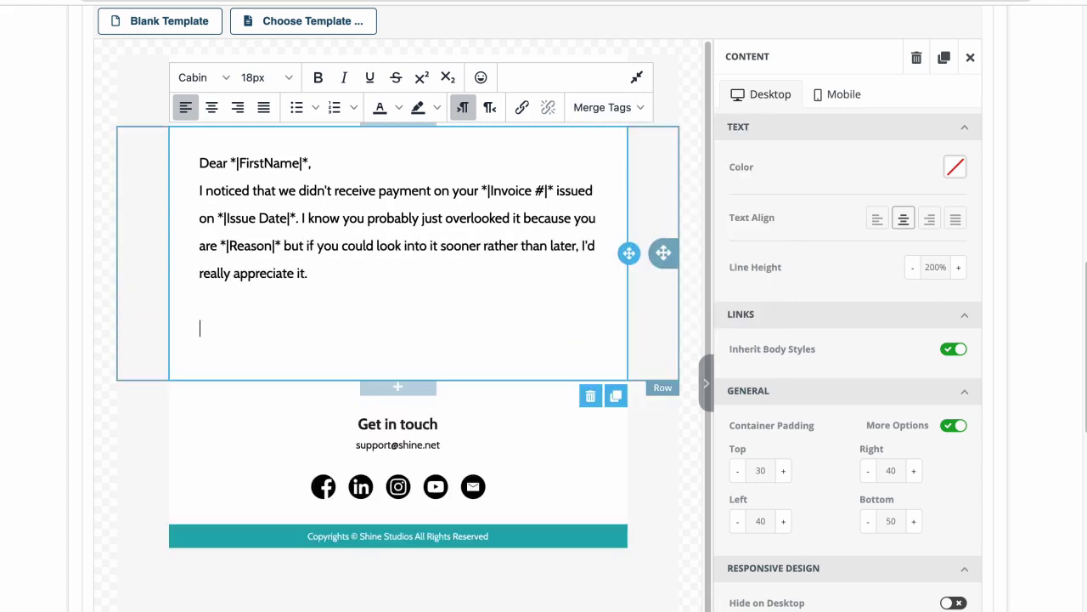
{"action": "type", "text": "Here's a link to pay - www.elite.com/payments"}
{"action": "left_click_drag", "start_coordinate": [468, 328], "coordinate": [317, 328]}
{"action": "left_click", "coordinate": [522, 107]}
{"action": "left_click", "coordinate": [696, 468]}
Add the call-me line ending in the Closing field, then sign off 'Talk soon,' with the sender's name.
{"action": "key", "text": "Return"}
{"action": "key", "text": "Return"}
{"action": "type", "text": "Give me a cal"}
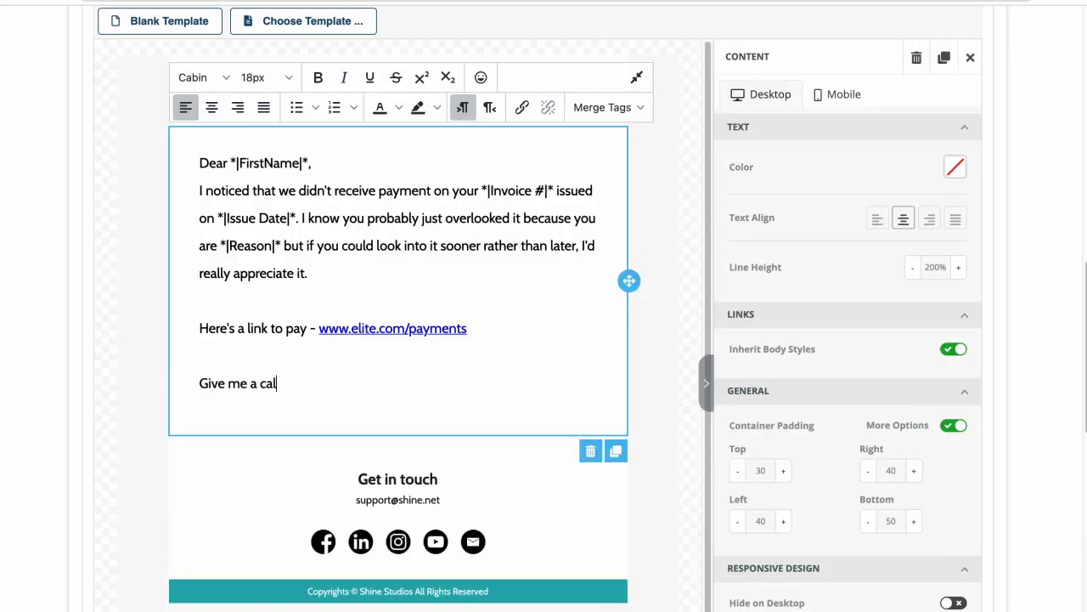
{"action": "type", "text": "l if you something's not right, otherwise"}
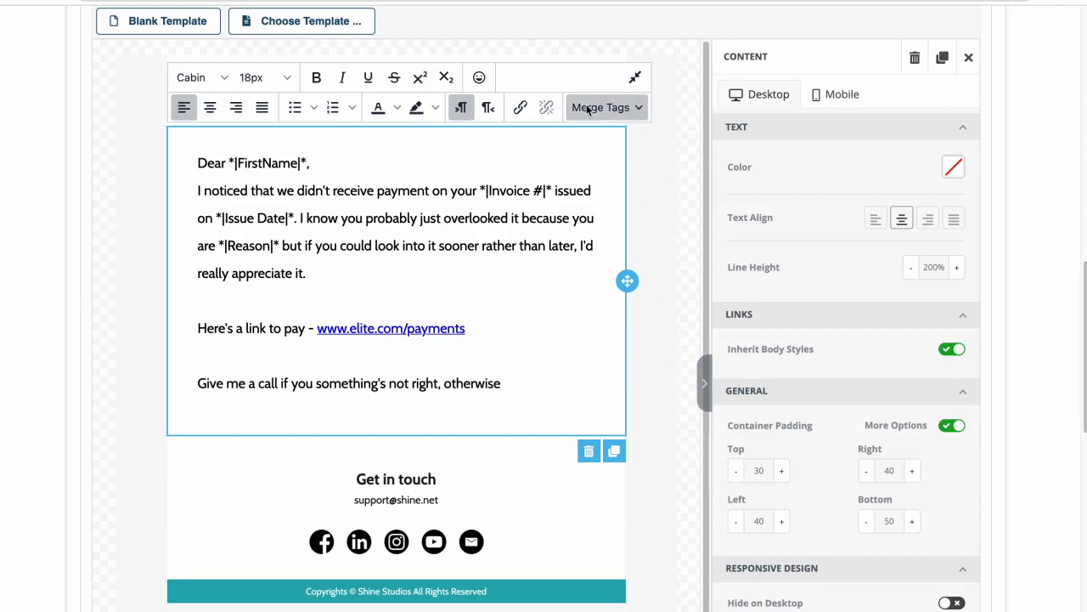
{"action": "left_click", "coordinate": [587, 108]}
{"action": "left_click", "coordinate": [594, 185]}
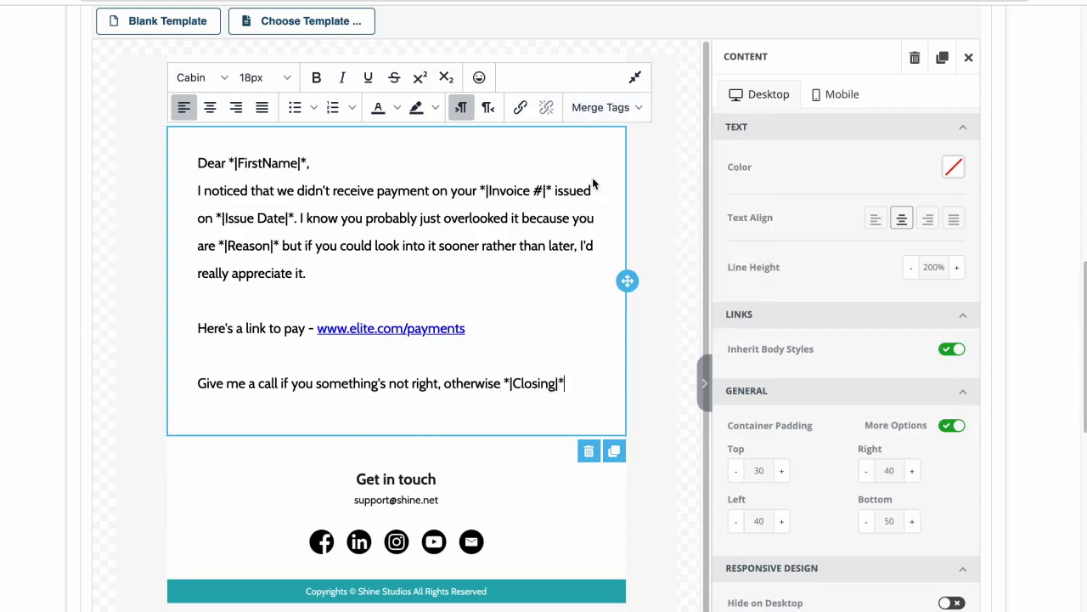
{"action": "key", "text": "Return"}
{"action": "type", "text": "Talk soon,"}
{"action": "key", "text": "Return"}
{"action": "type", "text": "Sheena"}
{"action": "left_click", "coordinate": [695, 380]}
Change the footer contact domain to elite and point its mail-to link at Elite's support address.
{"action": "left_click", "coordinate": [412, 542]}
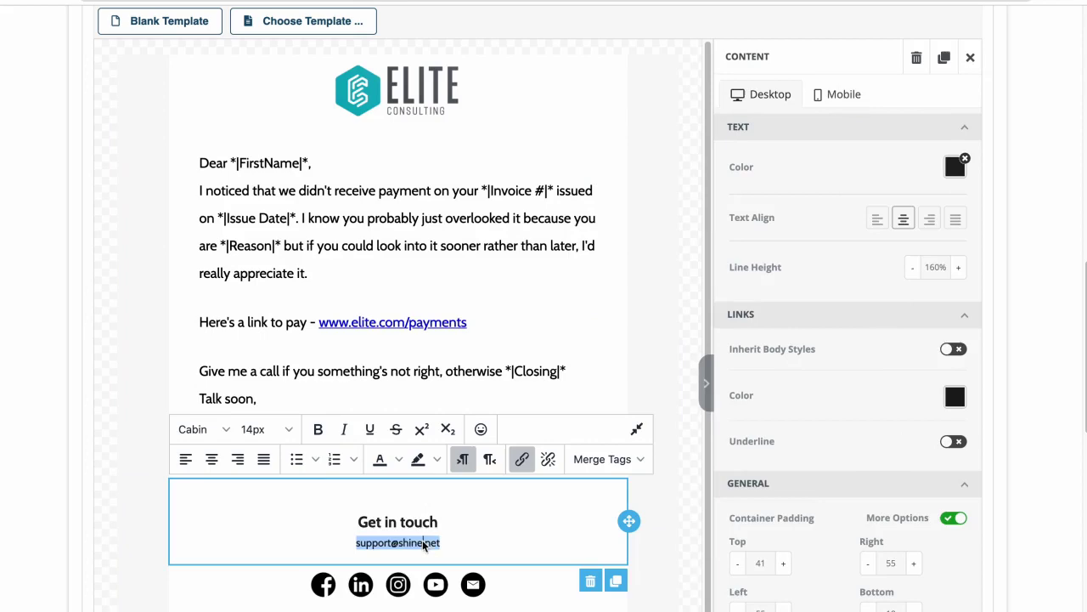
{"action": "double_click", "coordinate": [412, 542]}
{"action": "type", "text": "elite"}
{"action": "triple_click", "coordinate": [397, 542]}
{"action": "left_click", "coordinate": [521, 459]}
{"action": "left_click", "coordinate": [491, 356]}
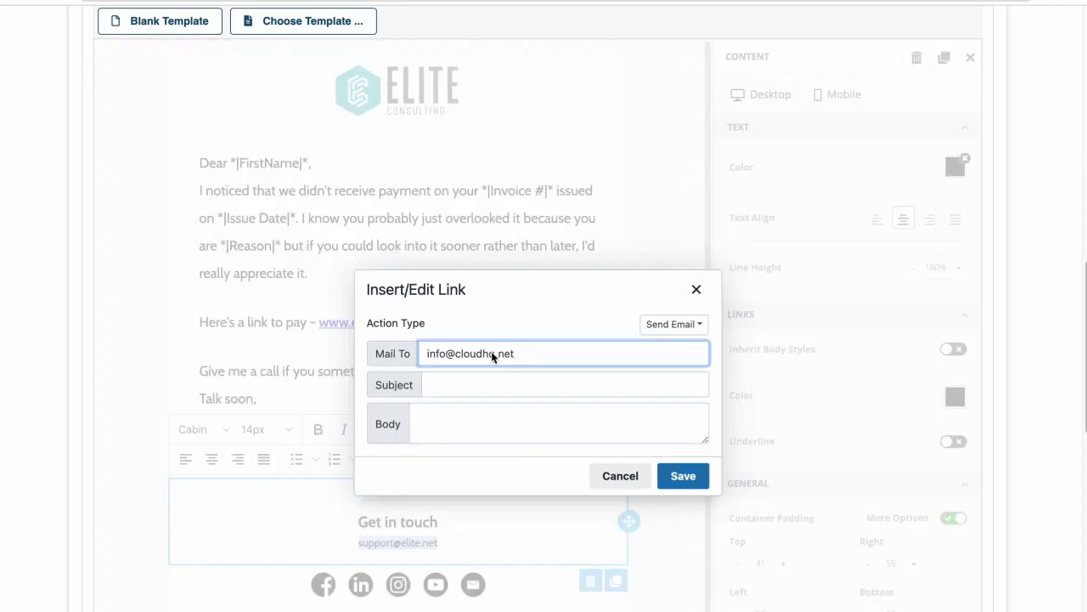
{"action": "left_click", "coordinate": [682, 476]}
Append 'elite' to the Facebook, LinkedIn, Instagram and YouTube social link URLs.
{"action": "left_click", "coordinate": [330, 586]}
{"action": "left_click", "coordinate": [923, 270]}
{"action": "type", "text": "elite"}
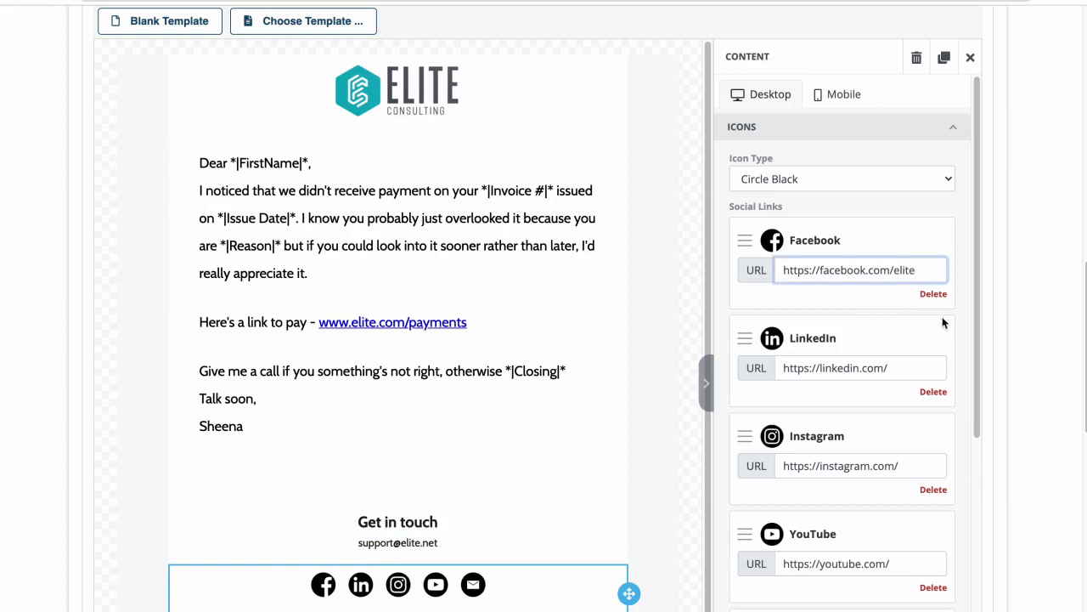
{"action": "left_click", "coordinate": [918, 366]}
{"action": "type", "text": "elite"}
{"action": "left_click", "coordinate": [911, 466]}
{"action": "type", "text": "elite"}
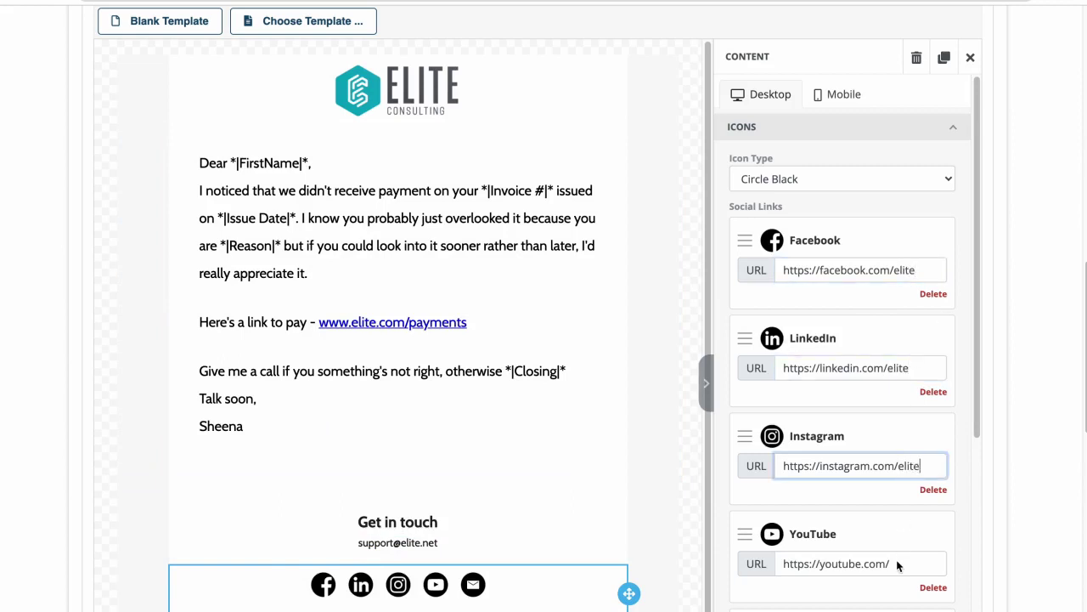
{"action": "left_click", "coordinate": [898, 566]}
{"action": "type", "text": "elite"}
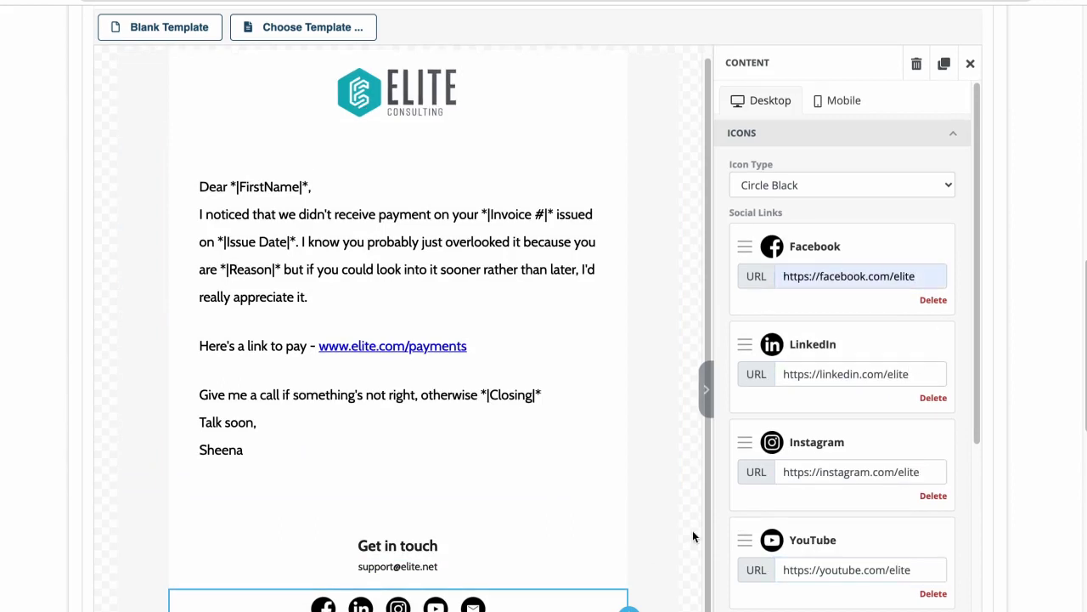
{"action": "left_click", "coordinate": [693, 535]}
{"action": "scroll", "coordinate": [1056, 400], "scroll_direction": "down", "scroll_amount": 2}
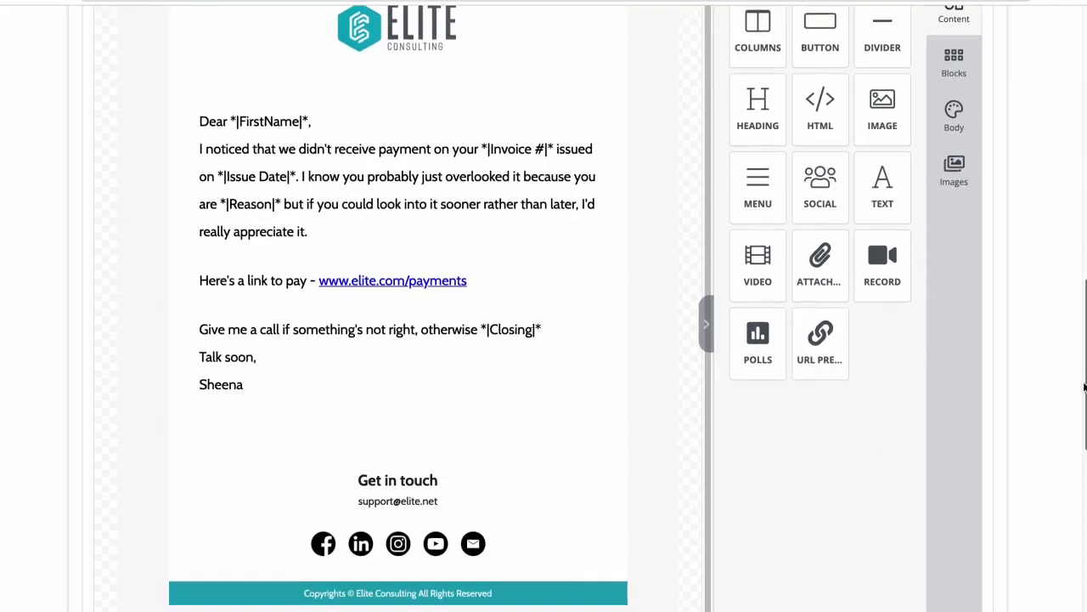
{"action": "scroll", "coordinate": [1062, 373], "scroll_direction": "up", "scroll_amount": 3}
{"action": "scroll", "coordinate": [1064, 340], "scroll_direction": "up", "scroll_amount": 1}
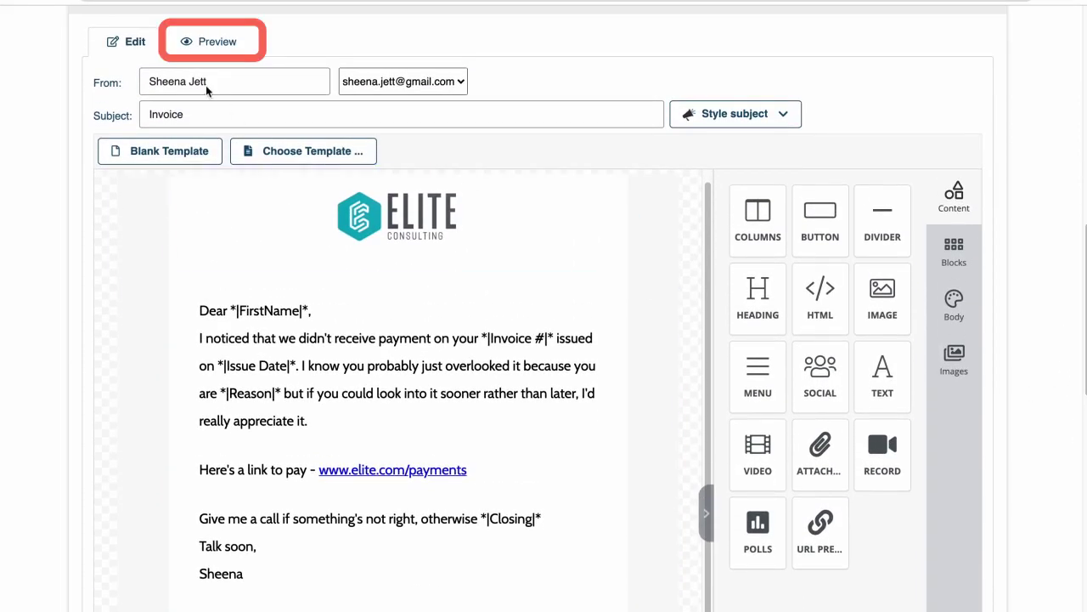
{"action": "left_click", "coordinate": [205, 43]}
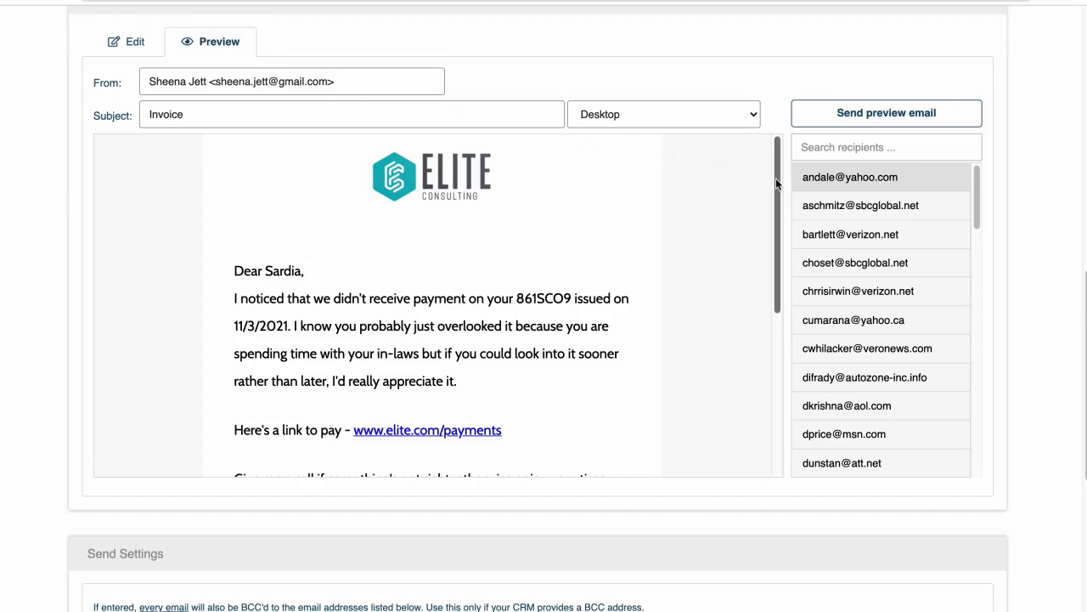
{"action": "scroll", "coordinate": [781, 191], "scroll_direction": "down", "scroll_amount": 2}
{"action": "left_click_drag", "start_coordinate": [781, 190], "coordinate": [788, 249]}
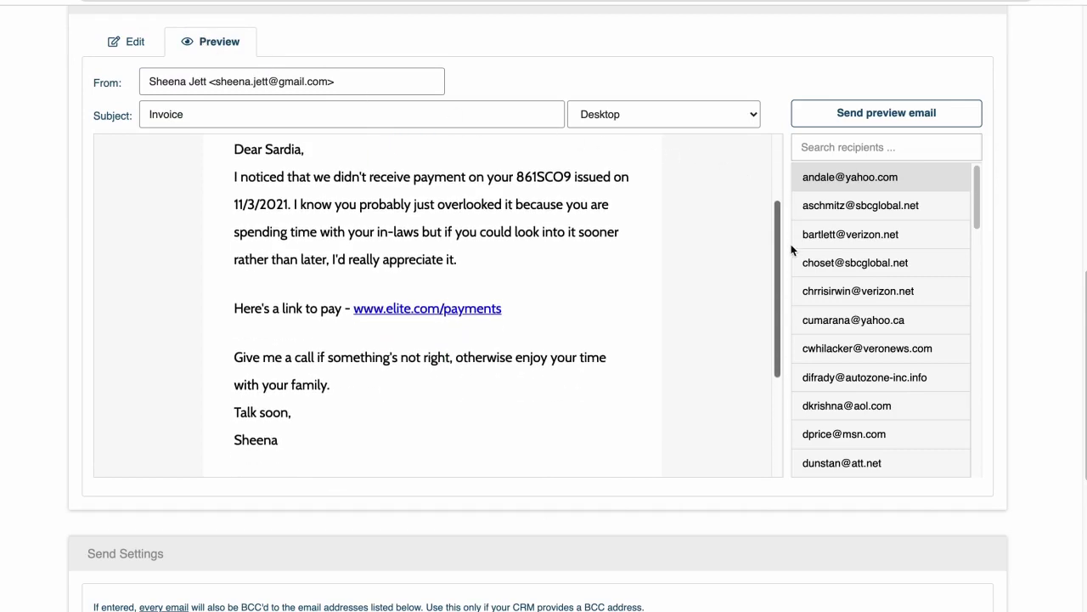
{"action": "left_click", "coordinate": [874, 208]}
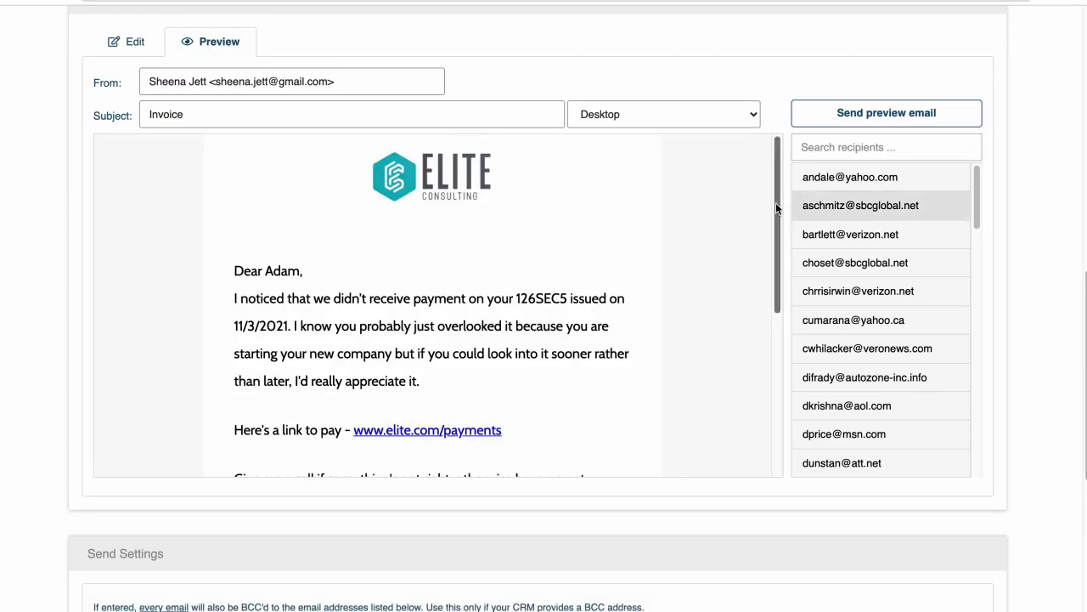
{"action": "left_click_drag", "start_coordinate": [776, 202], "coordinate": [765, 312]}
{"action": "left_click", "coordinate": [798, 265]}
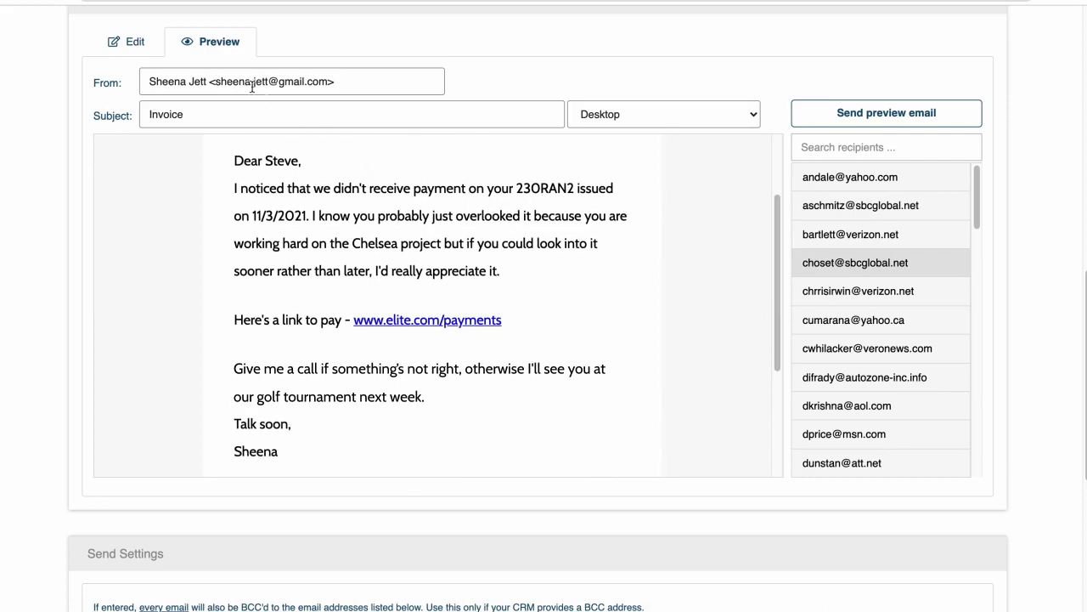
{"action": "left_click", "coordinate": [137, 42]}
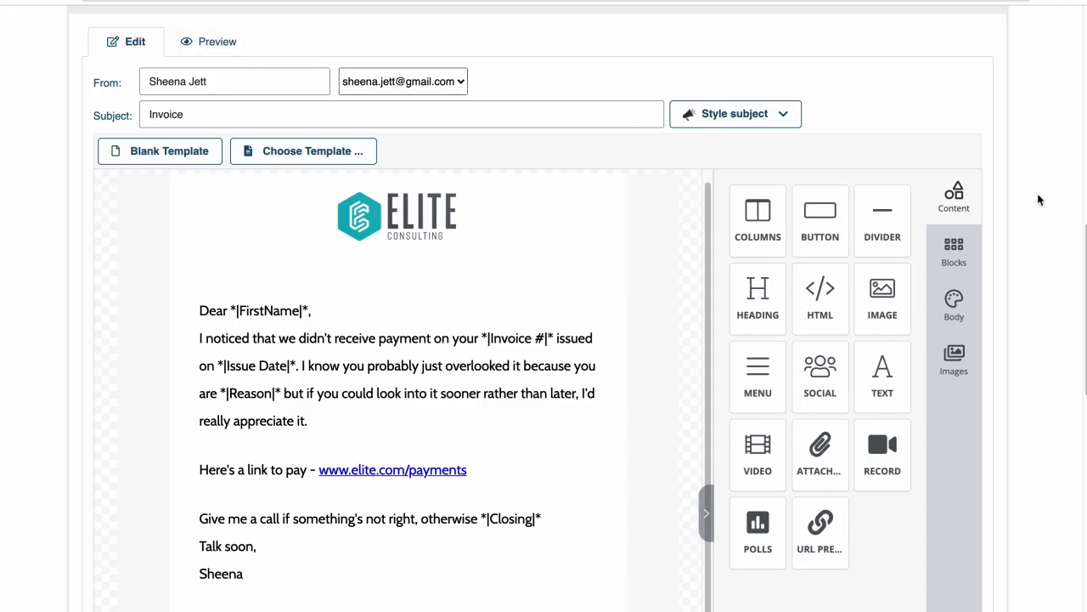
Leave scheduling off and send the reminder campaign to all 50 recipients now.
{"action": "left_click_drag", "start_coordinate": [1083, 225], "coordinate": [1077, 500]}
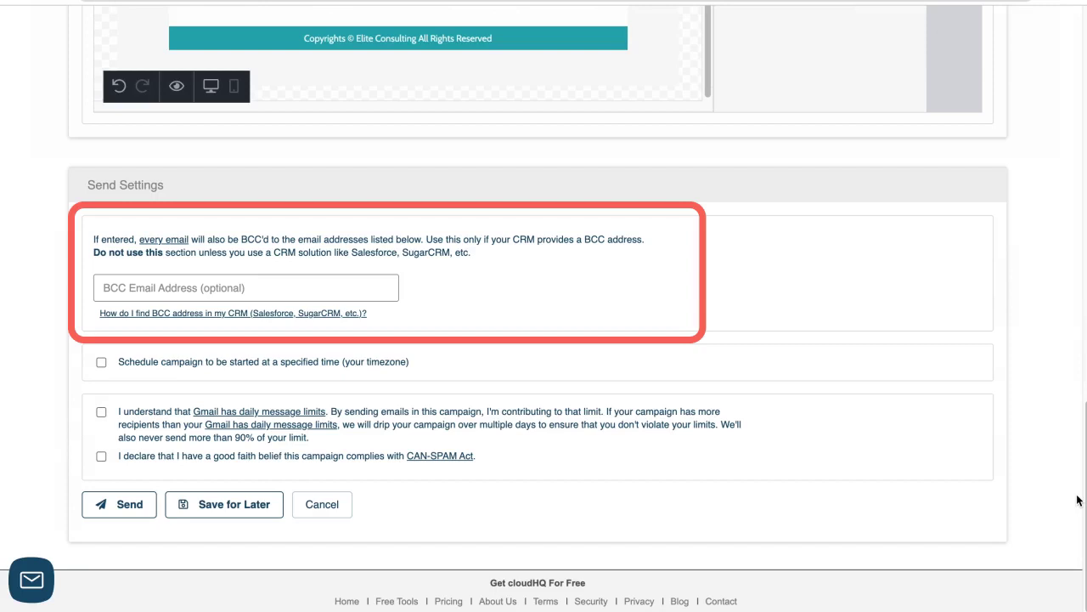
{"action": "left_click", "coordinate": [101, 362]}
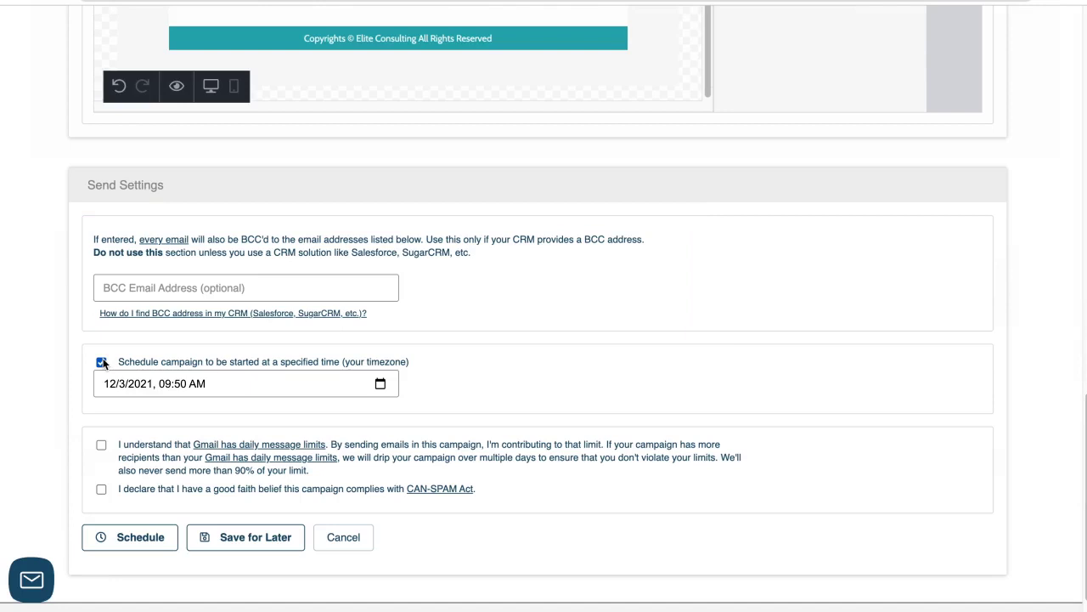
{"action": "left_click", "coordinate": [101, 362]}
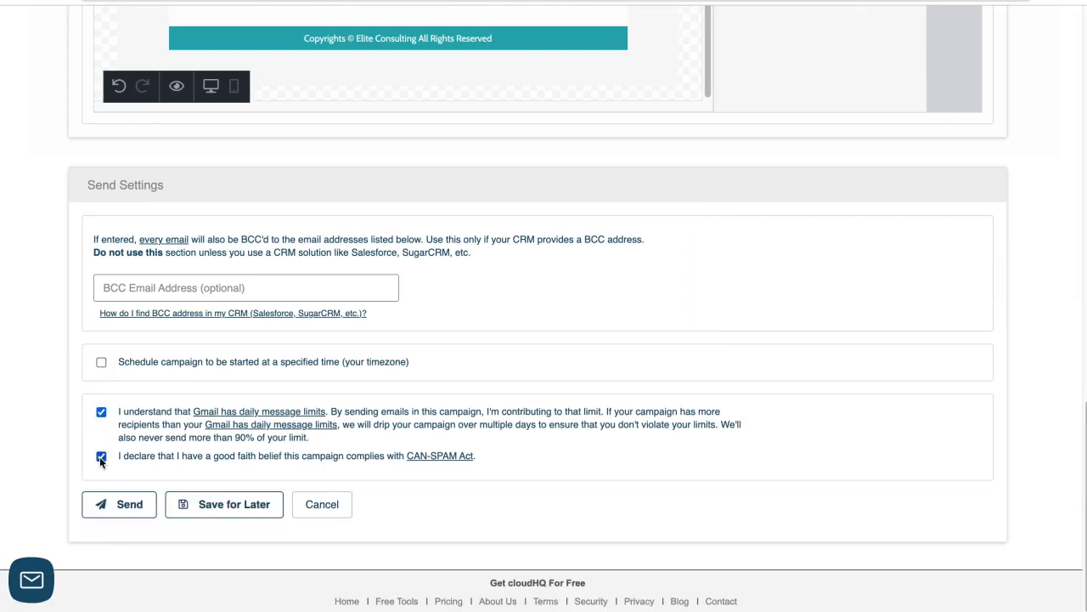
{"action": "left_click", "coordinate": [108, 503]}
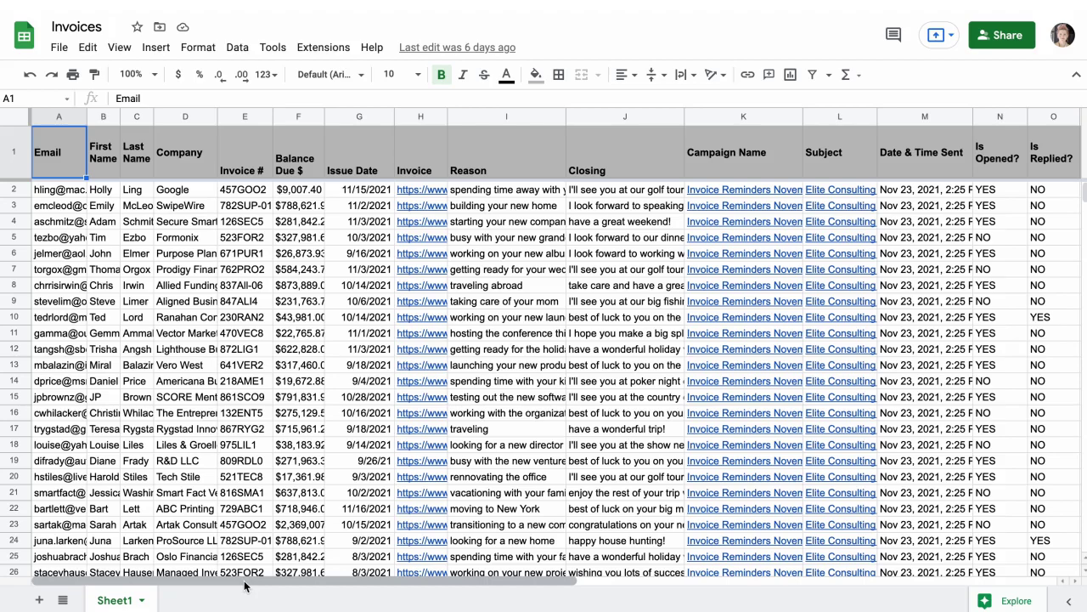
Scroll through the Invoices sheet's Is Opened?, Open Count, Links Clicked and first-open location columns.
{"action": "left_click_drag", "start_coordinate": [245, 583], "coordinate": [604, 607]}
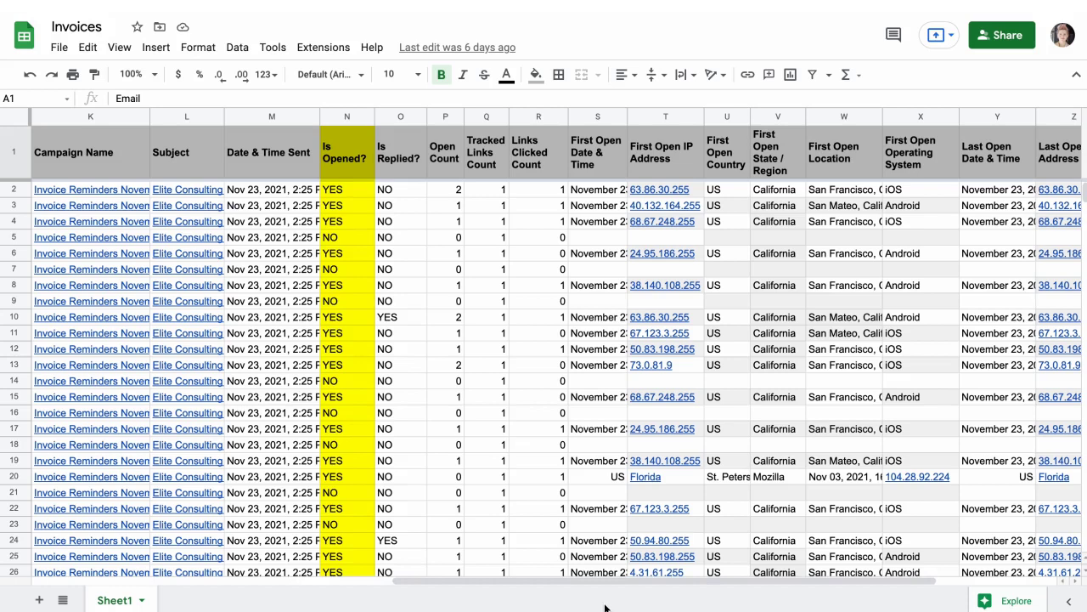
{"action": "scroll", "coordinate": [561, 373], "scroll_direction": "down", "scroll_amount": 1}
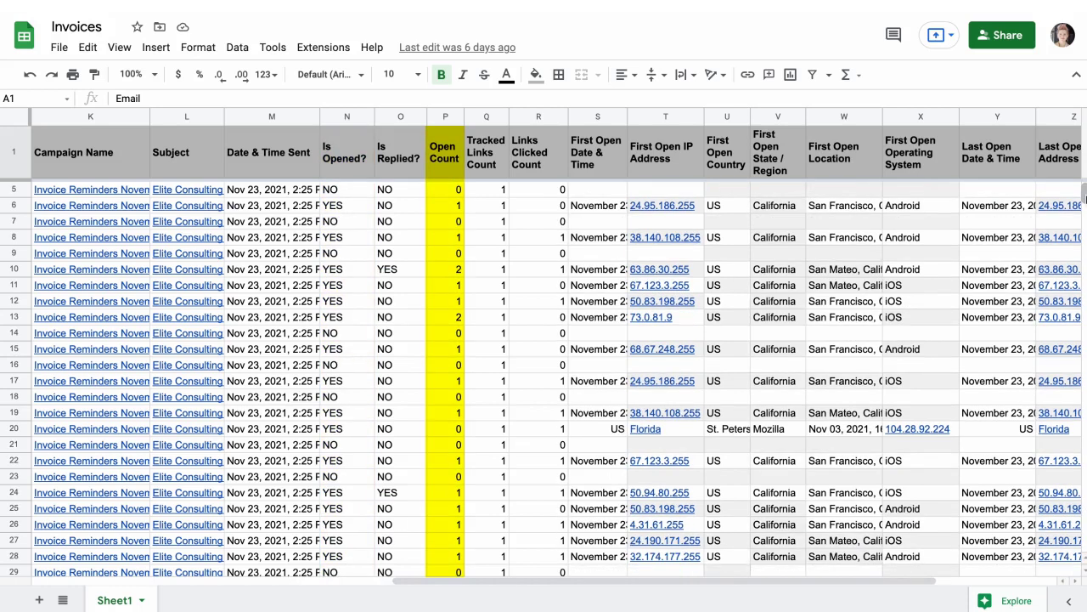
{"action": "scroll", "coordinate": [560, 374], "scroll_direction": "down", "scroll_amount": 1}
{"action": "scroll", "coordinate": [560, 373], "scroll_direction": "down", "scroll_amount": 1}
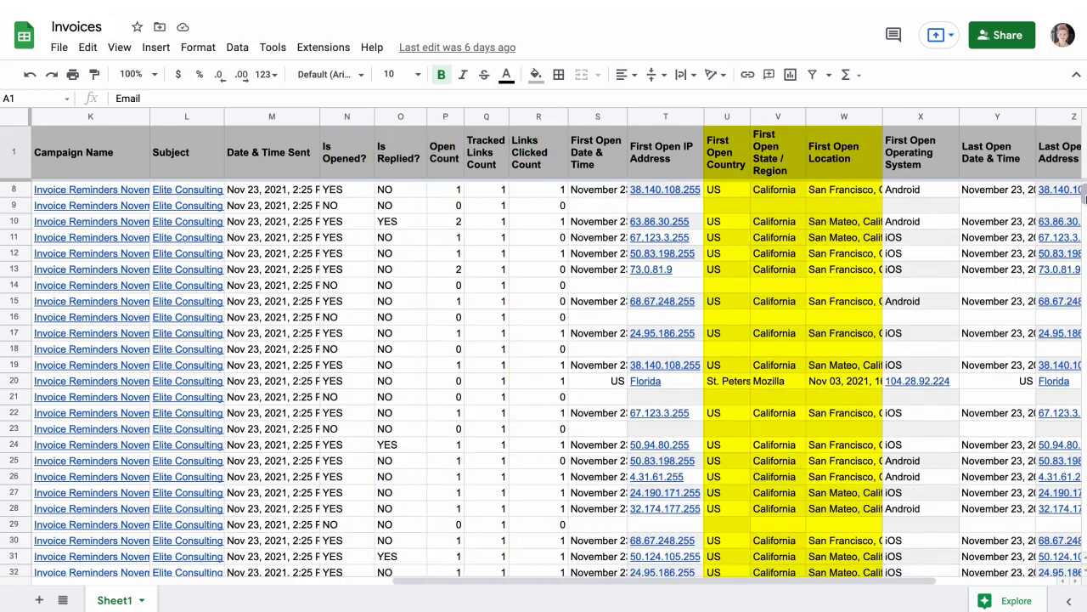
{"action": "scroll", "coordinate": [1084, 197], "scroll_direction": "down", "scroll_amount": 1}
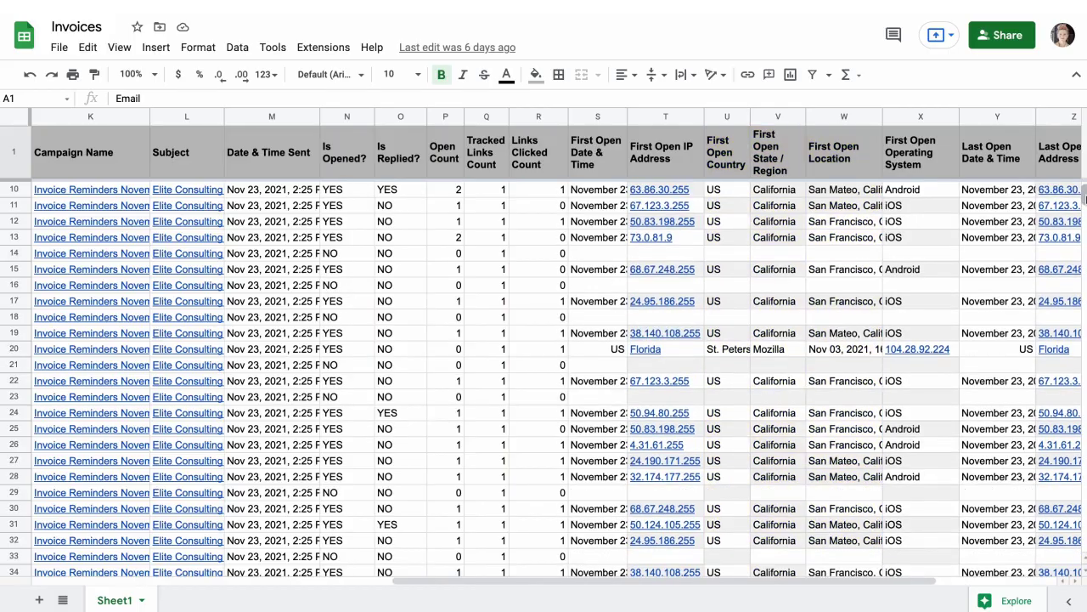